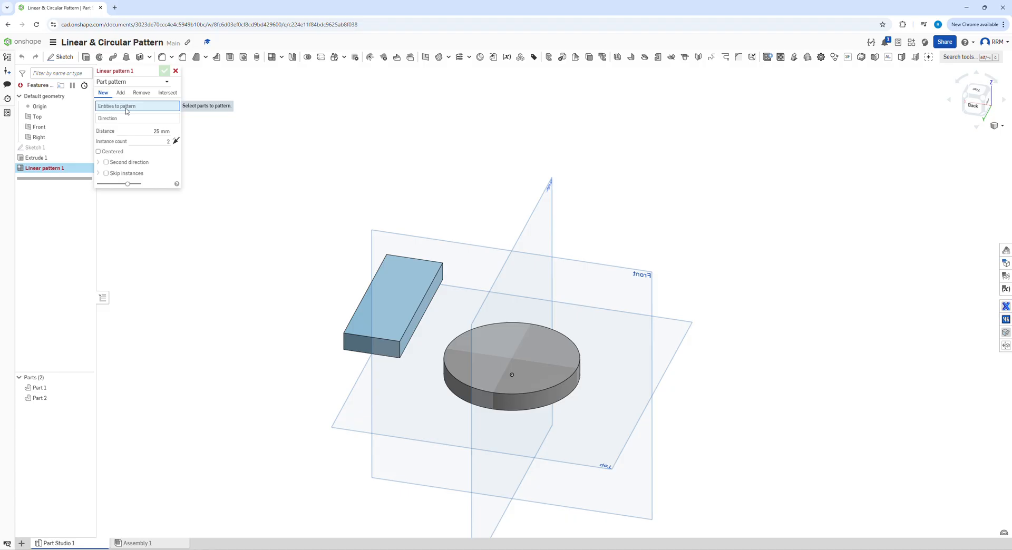
Discard the unfinished linear pattern and start a new sketch on the top face of the rectangular block.
left_click(175, 70)
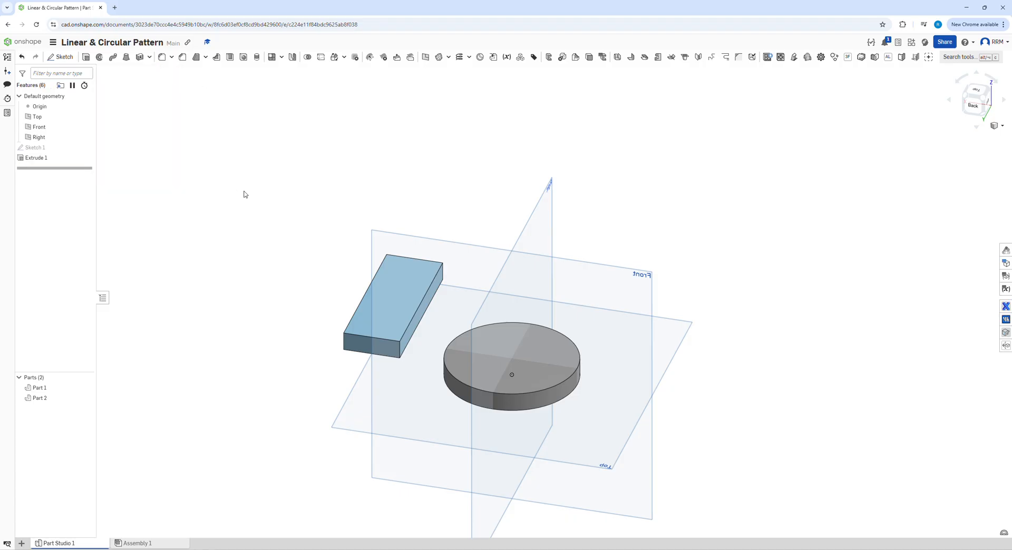
middle_click_drag(388, 290, 383, 256)
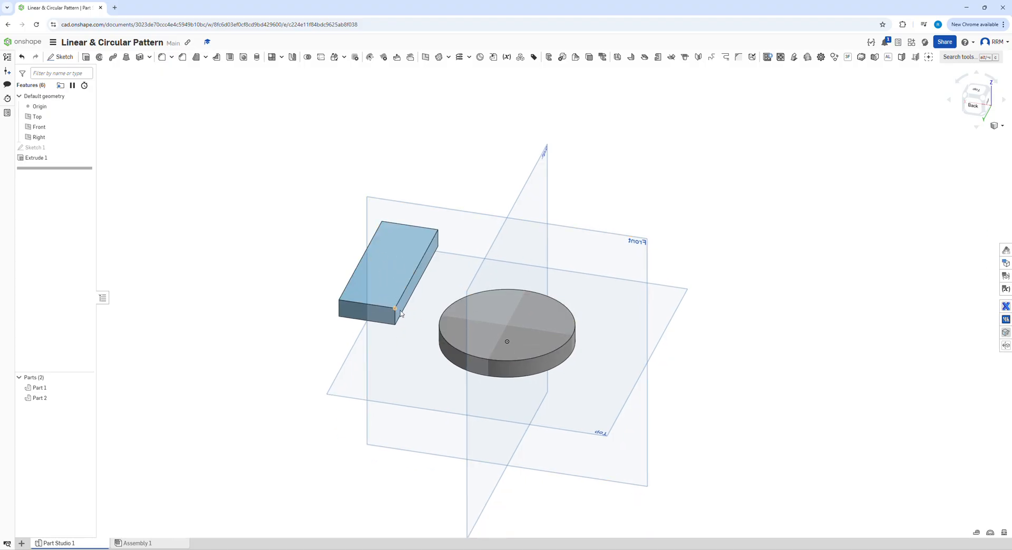
right_click_drag(410, 316, 416, 343)
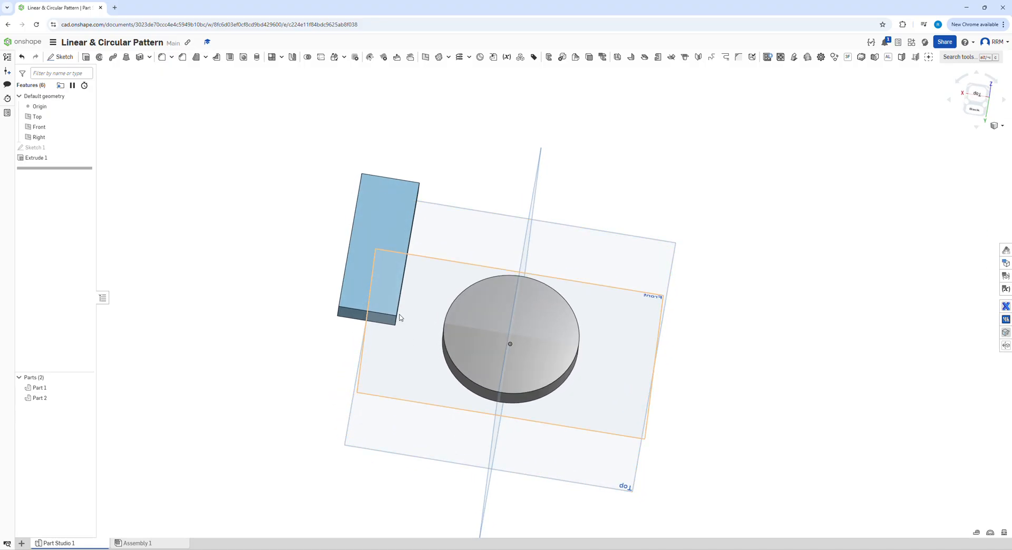
left_click(381, 233)
key("s")
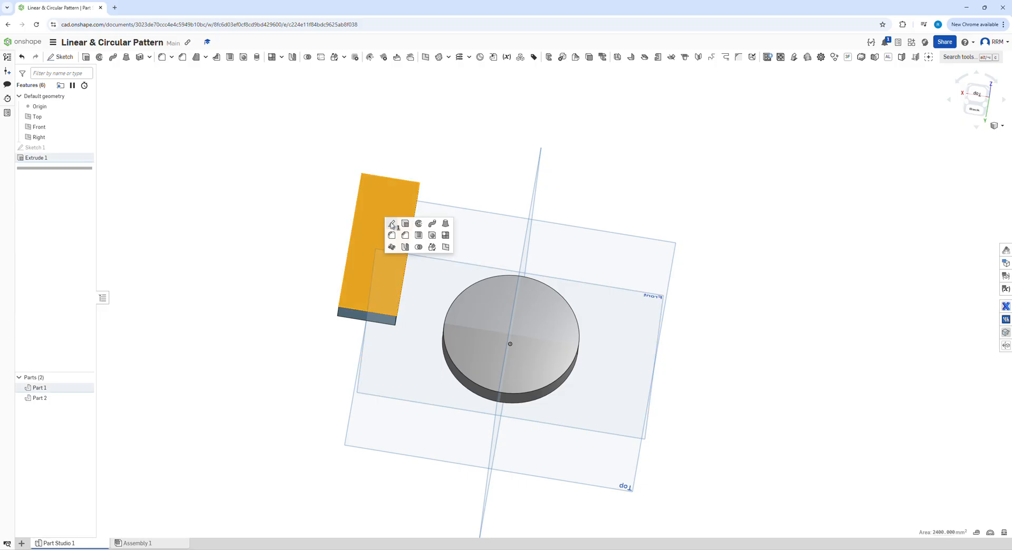
left_click(391, 224)
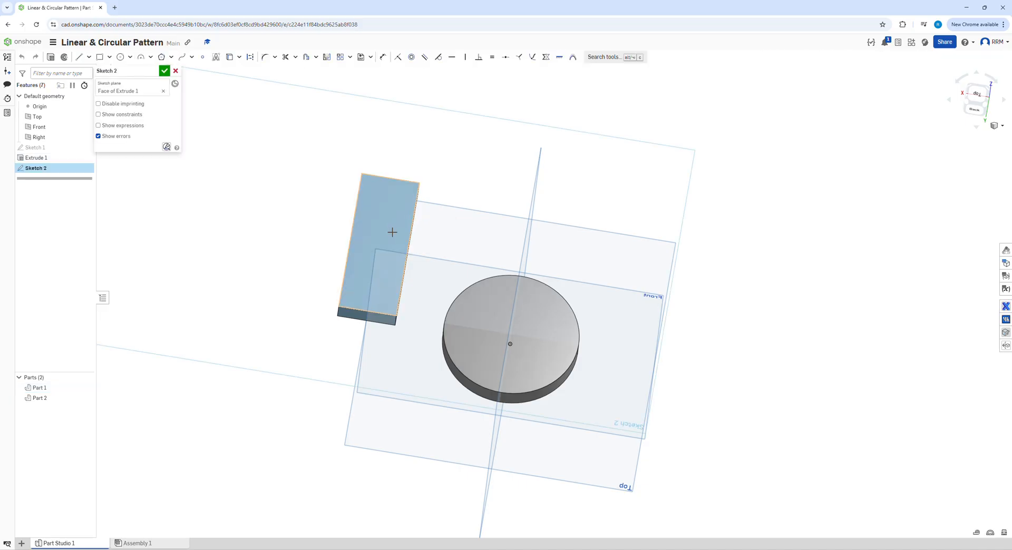
View the sketch plane straight on and draw an 8 mm diameter circle near the corner of the block's top face.
key("c")
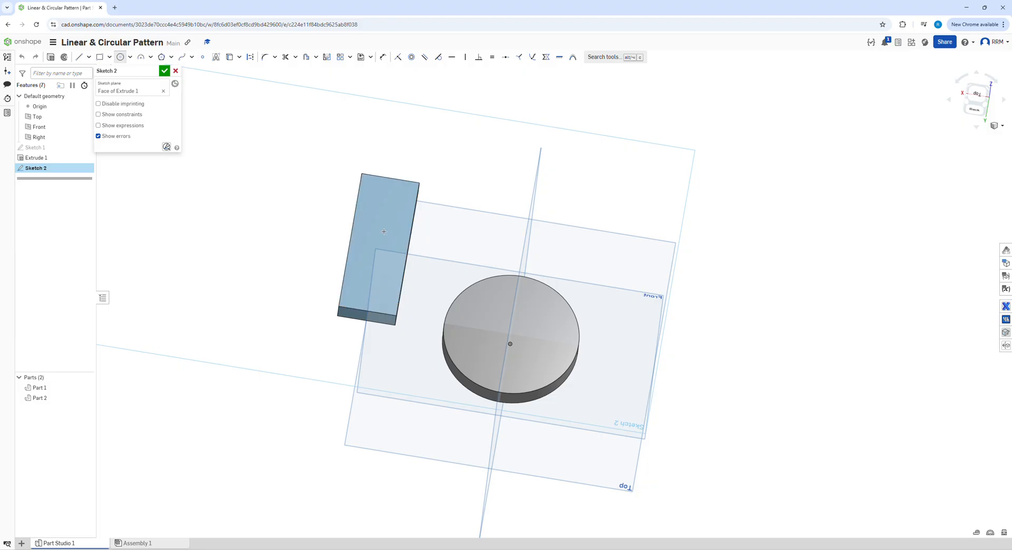
key("n")
scroll(548, 369, "up", 5)
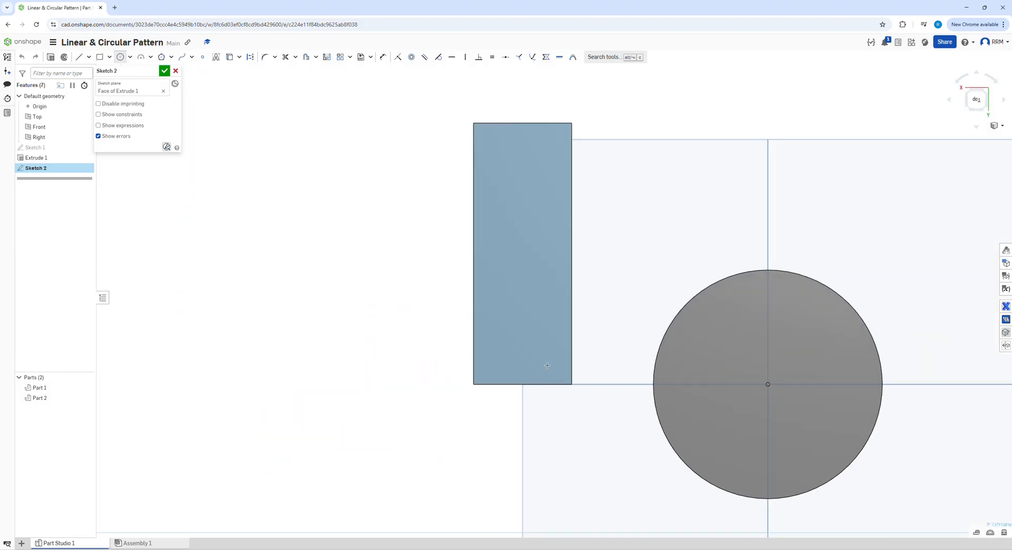
left_click(500, 366)
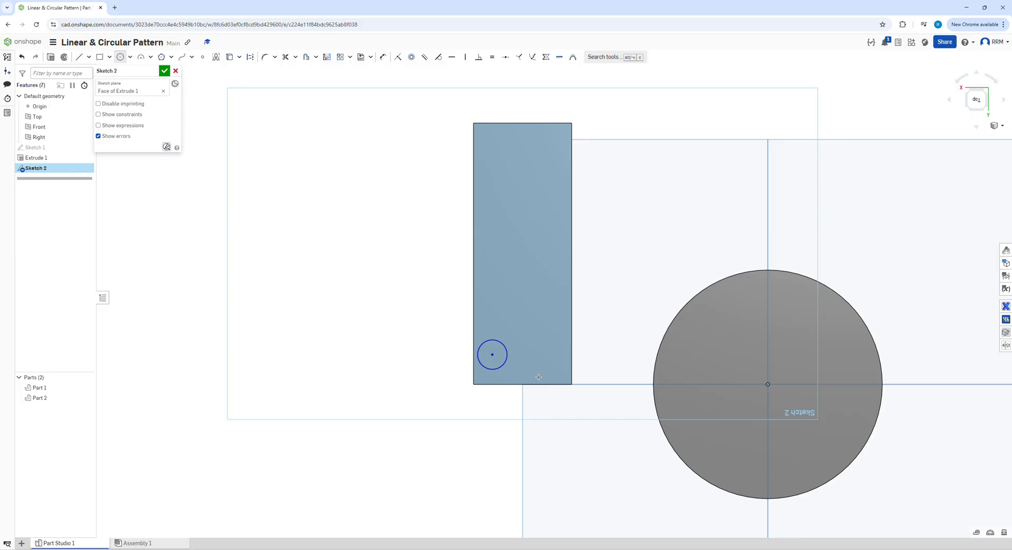
key("u")
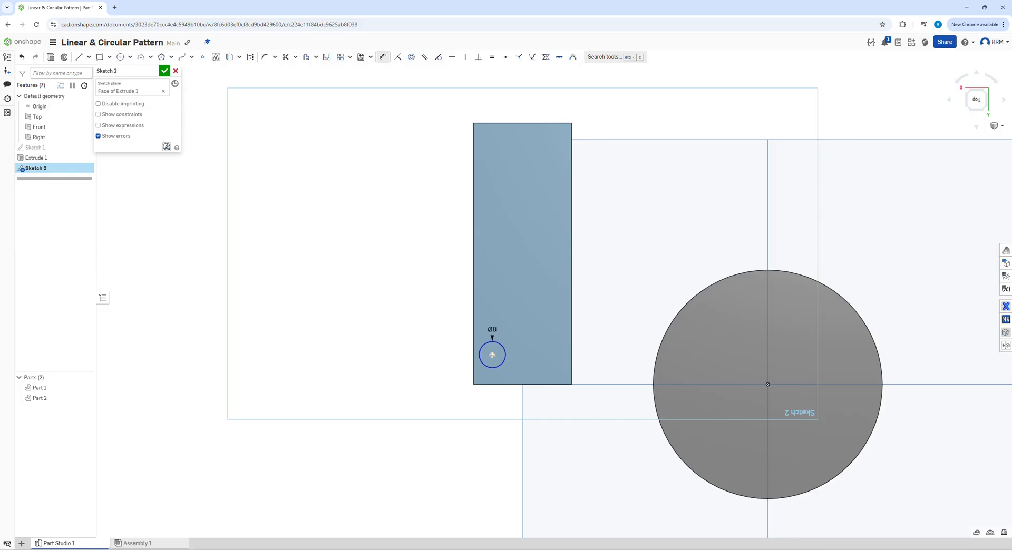
Dimension the circle's center 5 mm from the block's adjacent short edge.
left_click(492, 356)
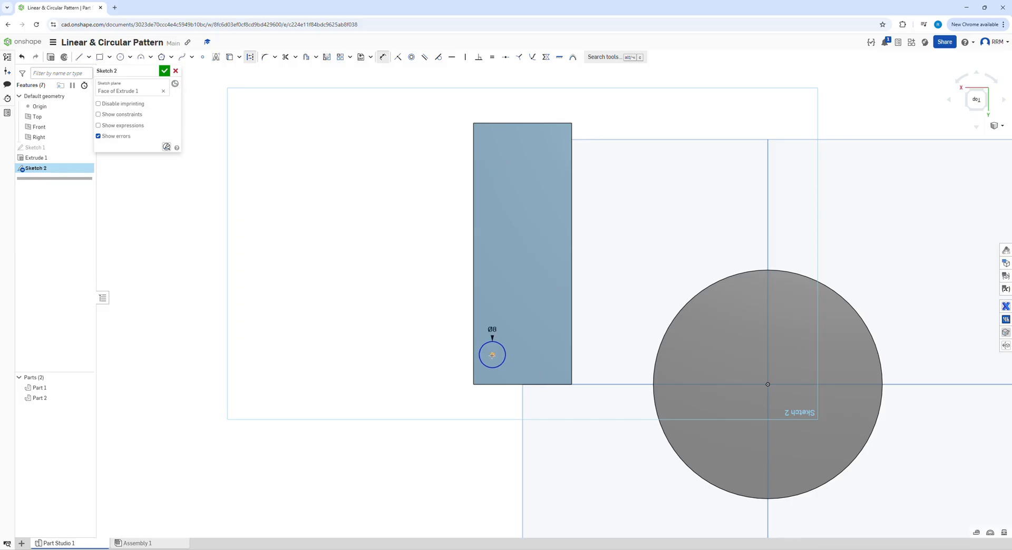
left_click(493, 384)
left_click(450, 379)
type("56")
key("Return")
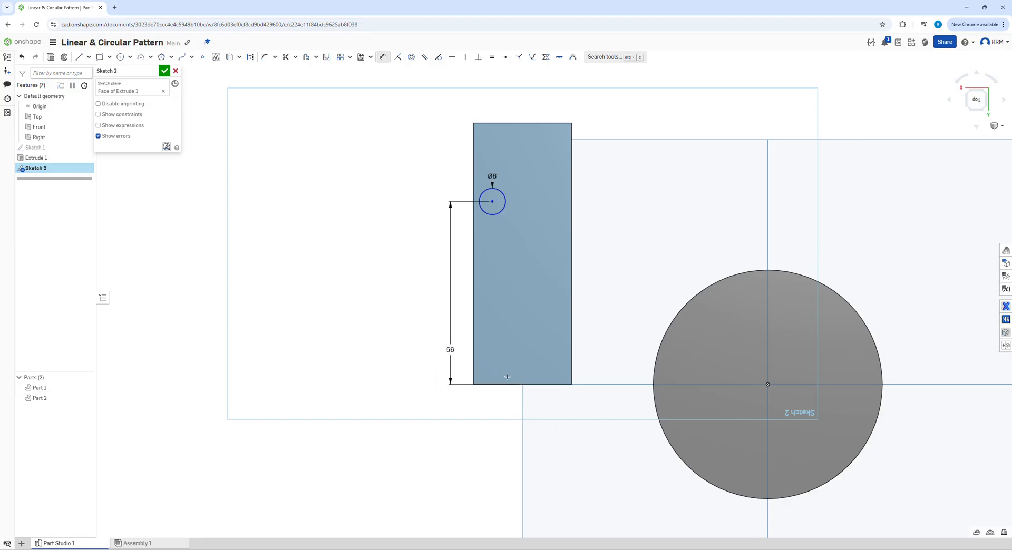
double_click(450, 351)
type("5")
key("Return")
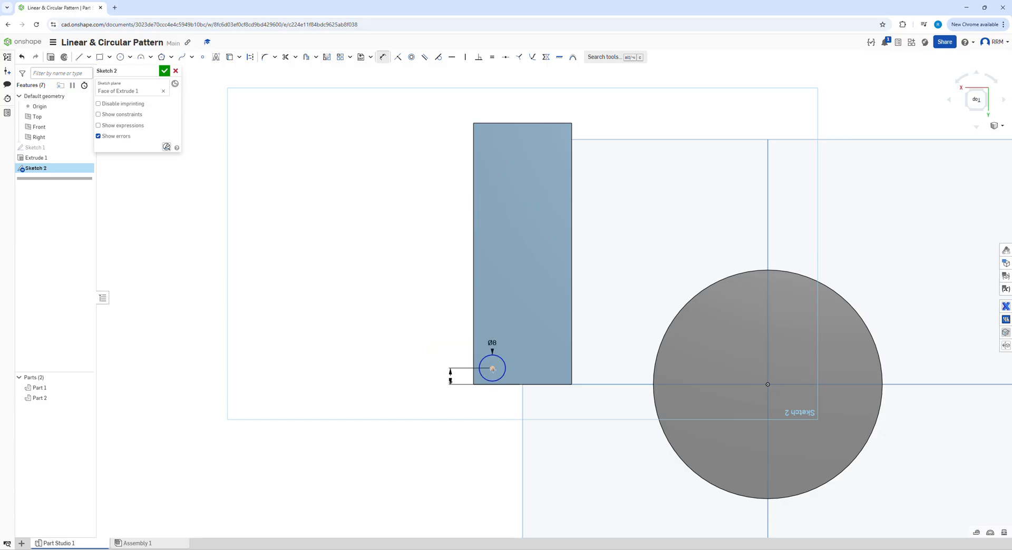
Dimension the circle's center 5 mm from the block's adjacent long edge.
left_click(492, 369)
left_click(473, 369)
left_click(519, 396)
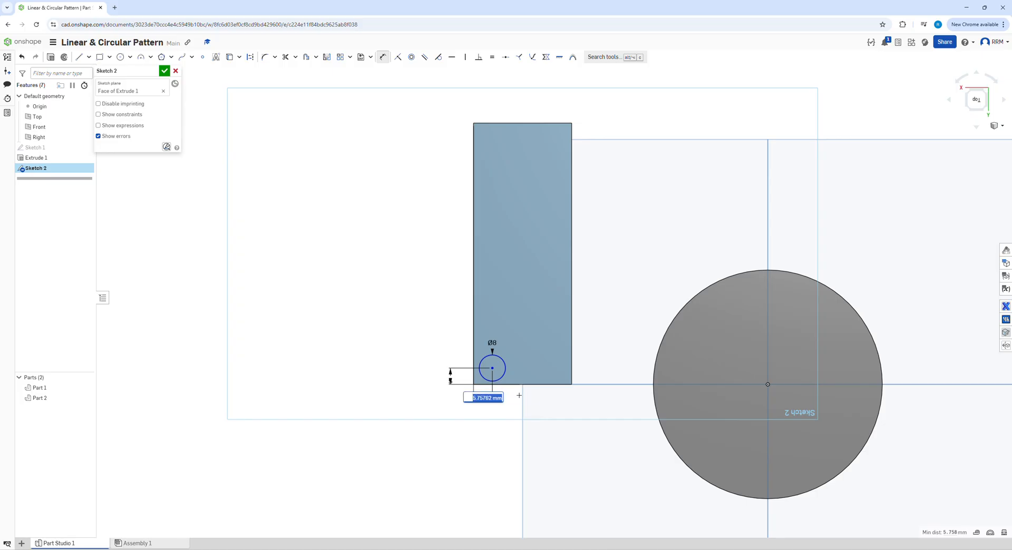
type("5")
key("Return")
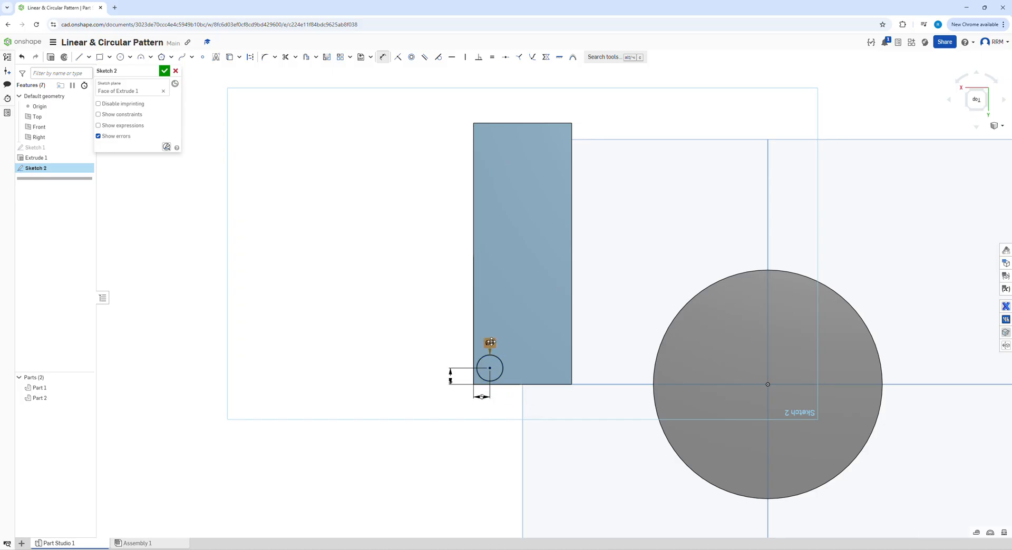
Set the circle's diameter to 5 mm.
double_click(491, 342)
type("5")
key("Return")
Extrude the circle into the block as a Remove cut, with the direction reversed and the end type Up to next.
key("shift+e")
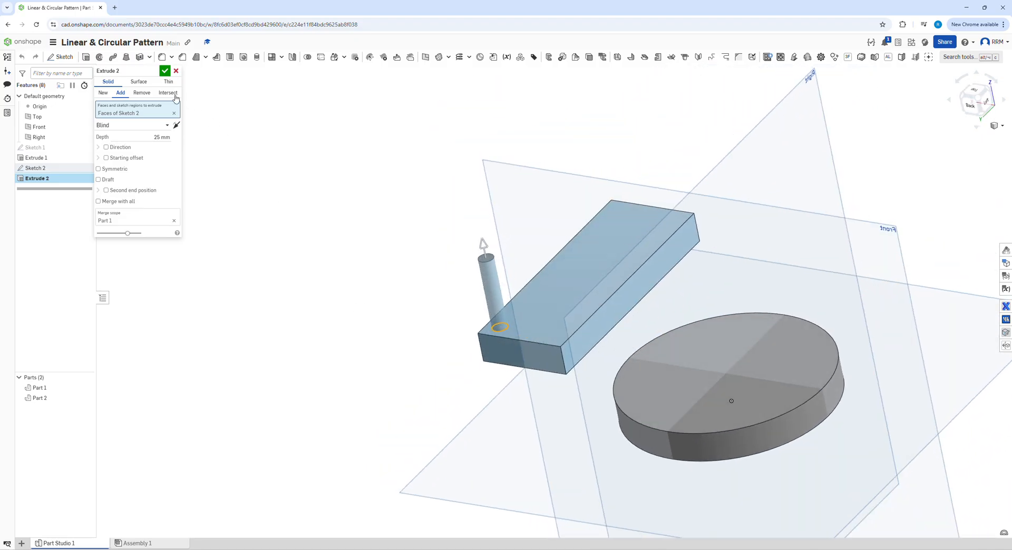
left_click(176, 126)
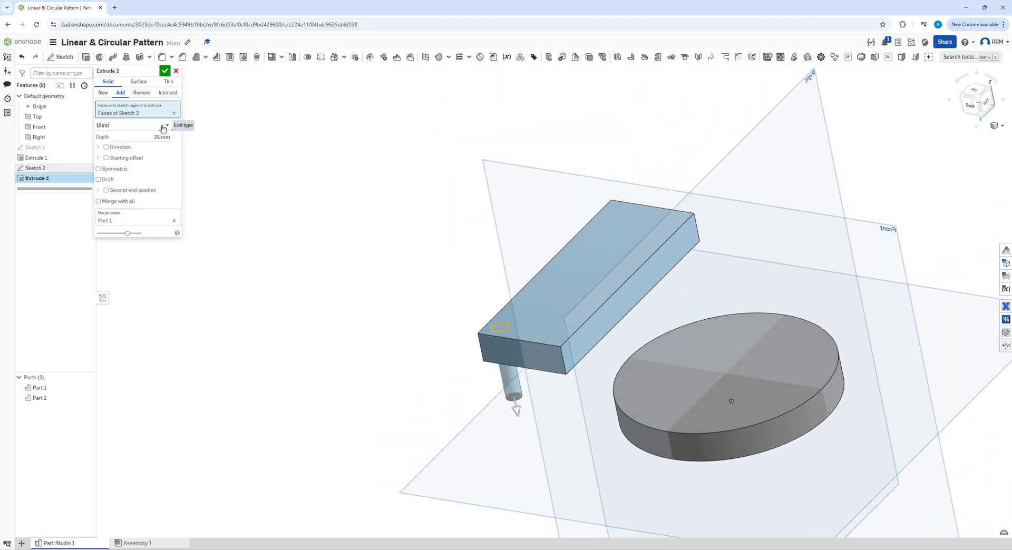
left_click(139, 94)
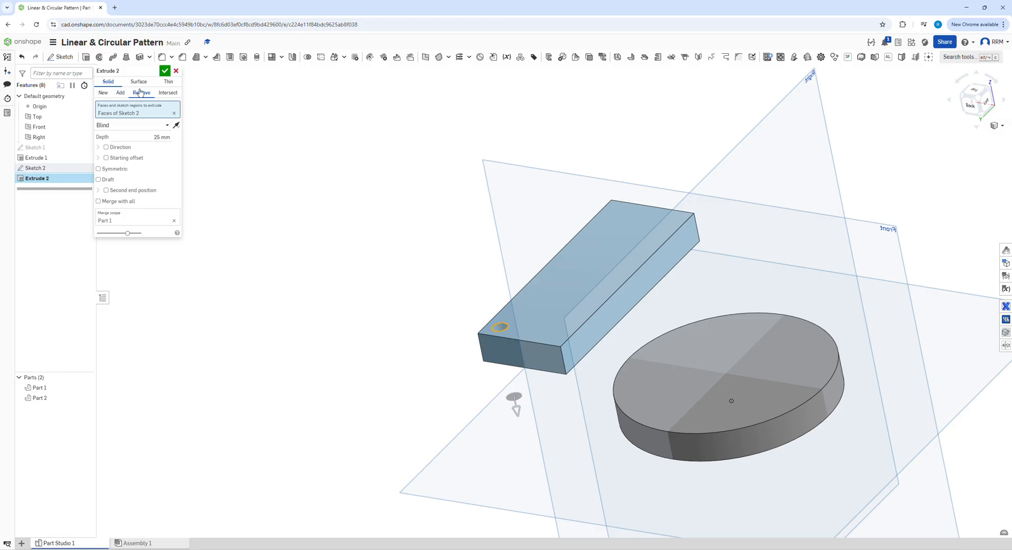
left_click(147, 126)
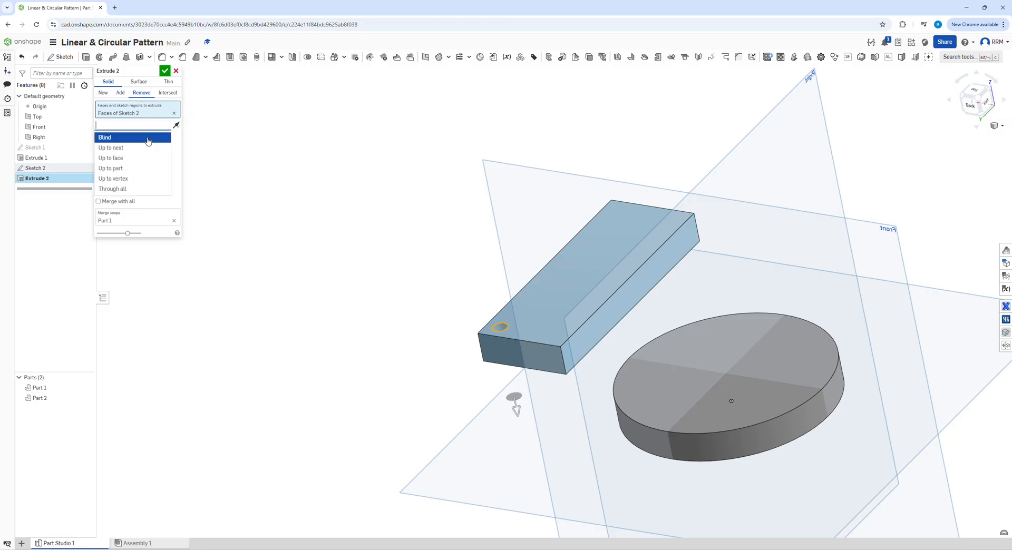
left_click(147, 148)
right_click_drag(500, 381, 485, 463)
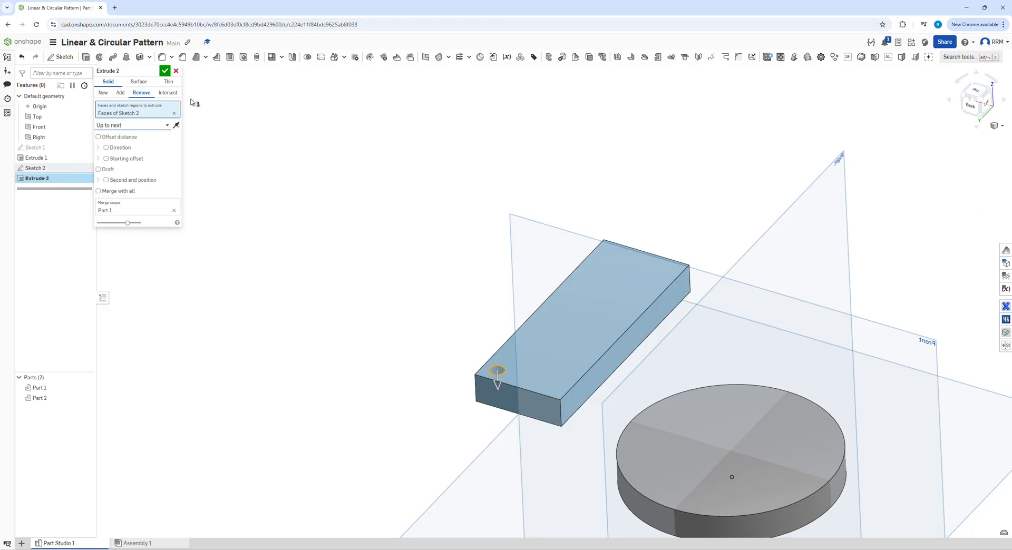
left_click(164, 71)
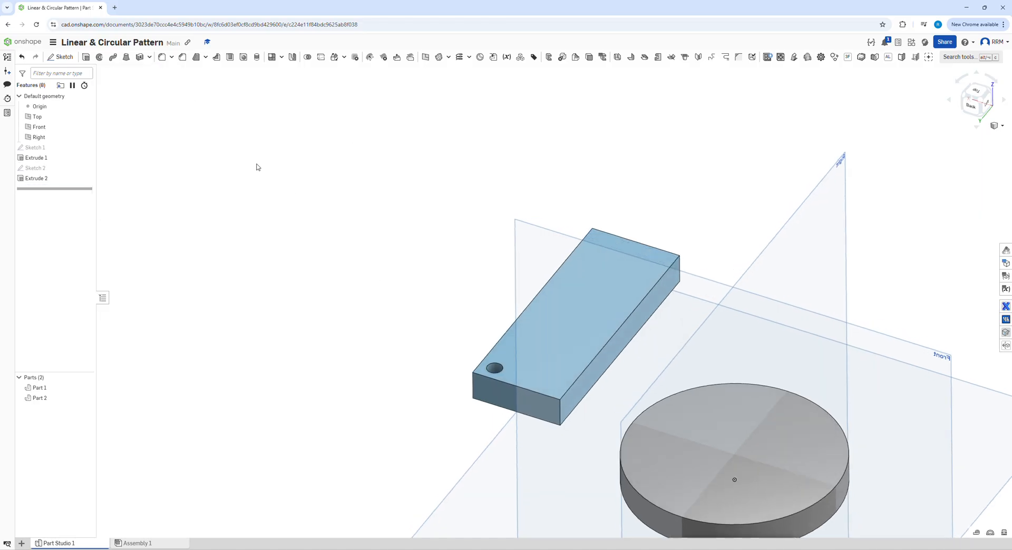
Start a linear pattern of type Feature pattern with the hole cut as the feature to repeat.
left_click(272, 57)
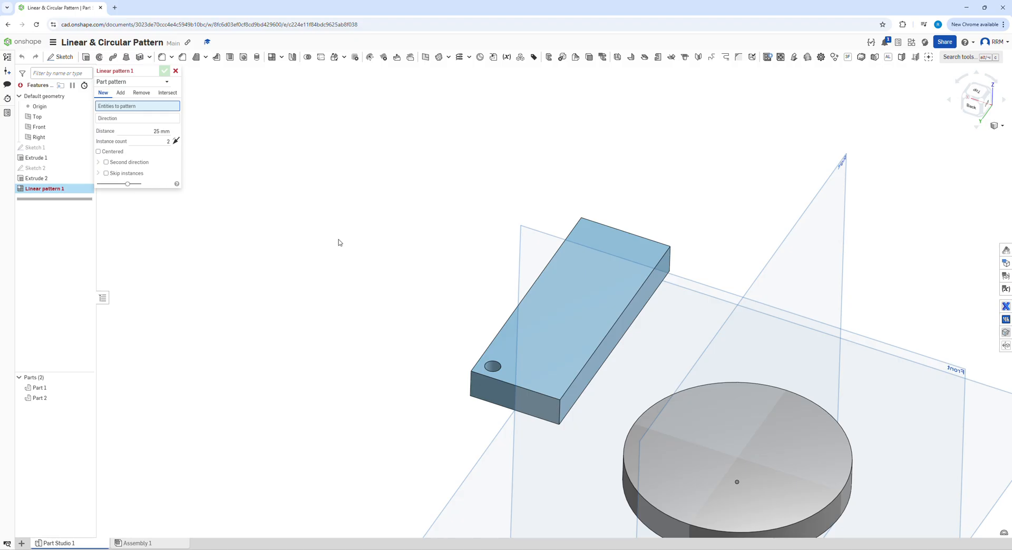
left_click(155, 82)
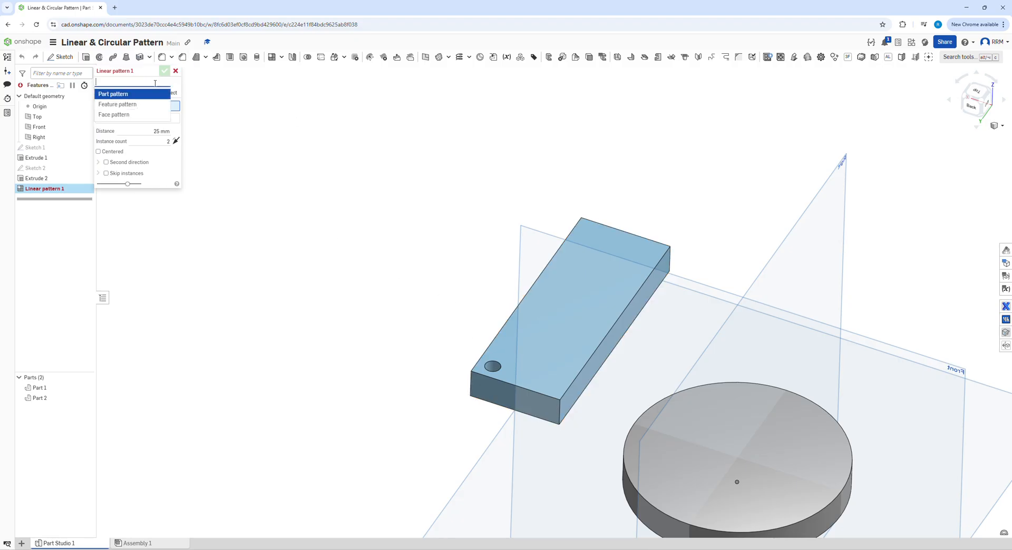
left_click(127, 106)
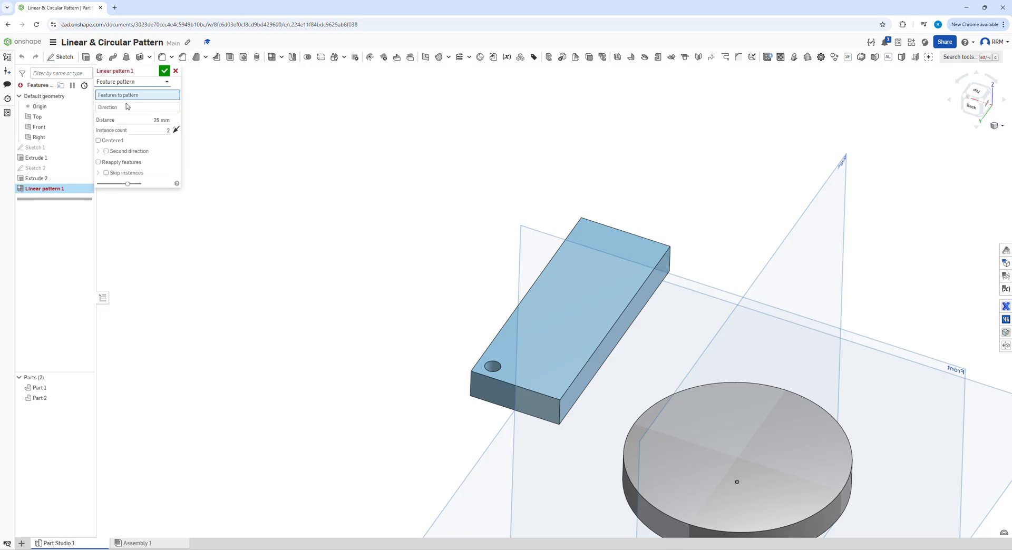
left_click(496, 370)
scroll(558, 367, "up", 3)
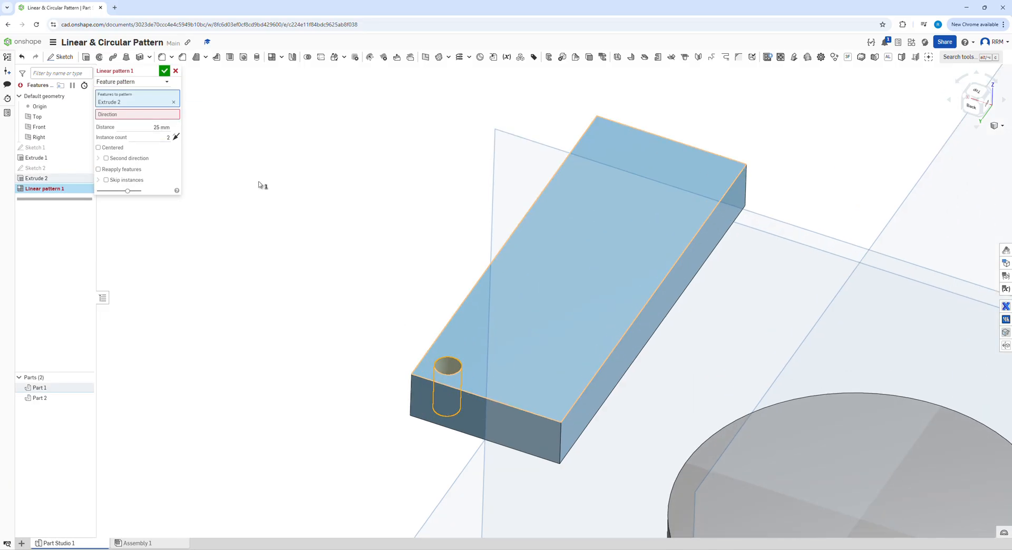
Pattern the hole along the block's long top edge in the reversed direction, with 8 instances spaced 10 mm apart.
left_click(145, 114)
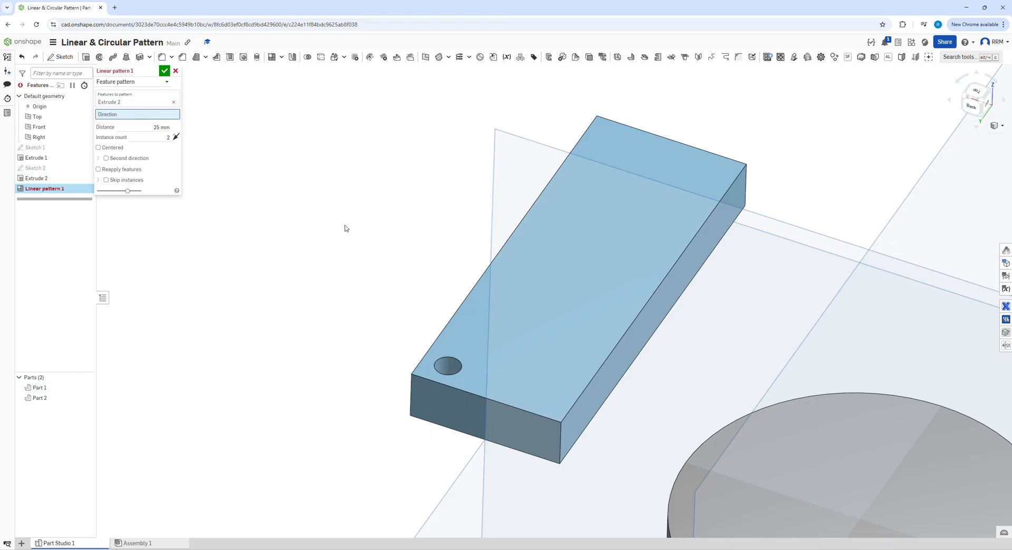
left_click(460, 309)
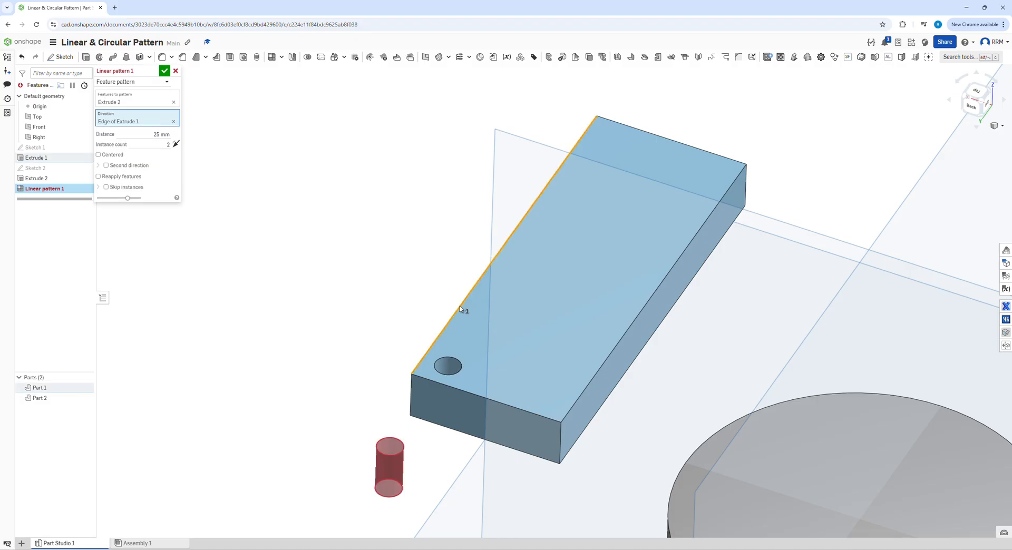
left_click(176, 145)
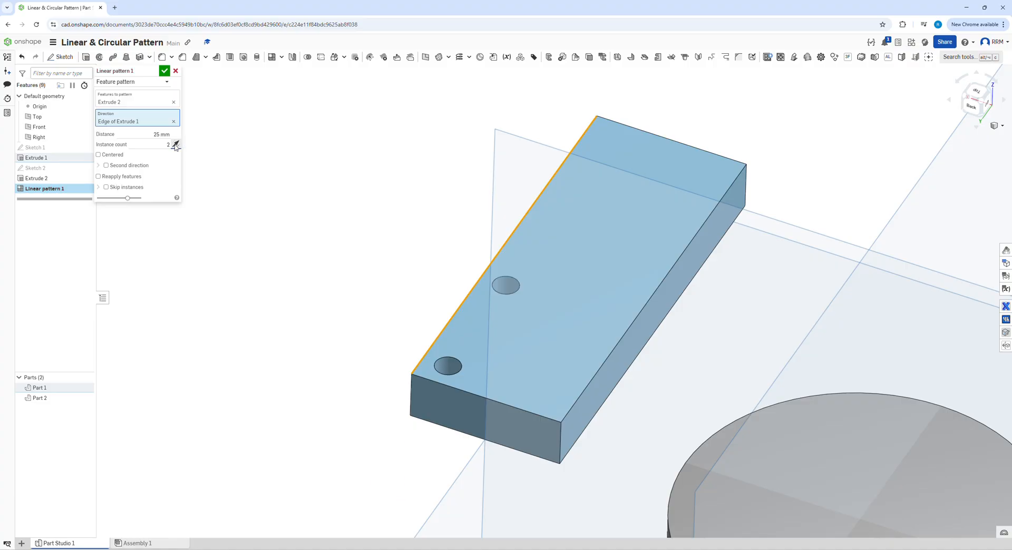
left_click(157, 135)
type("10")
key("Return")
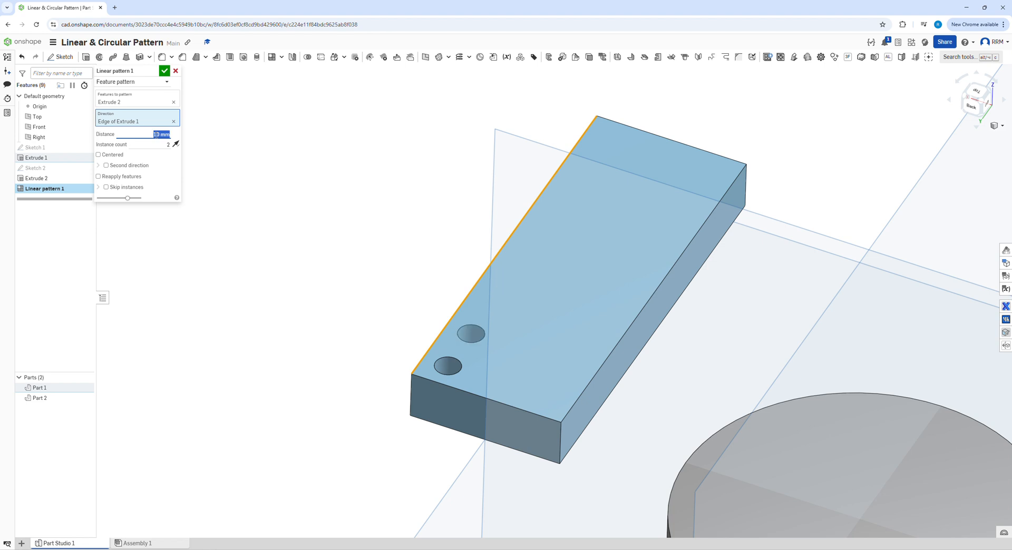
left_click(167, 145)
type("8")
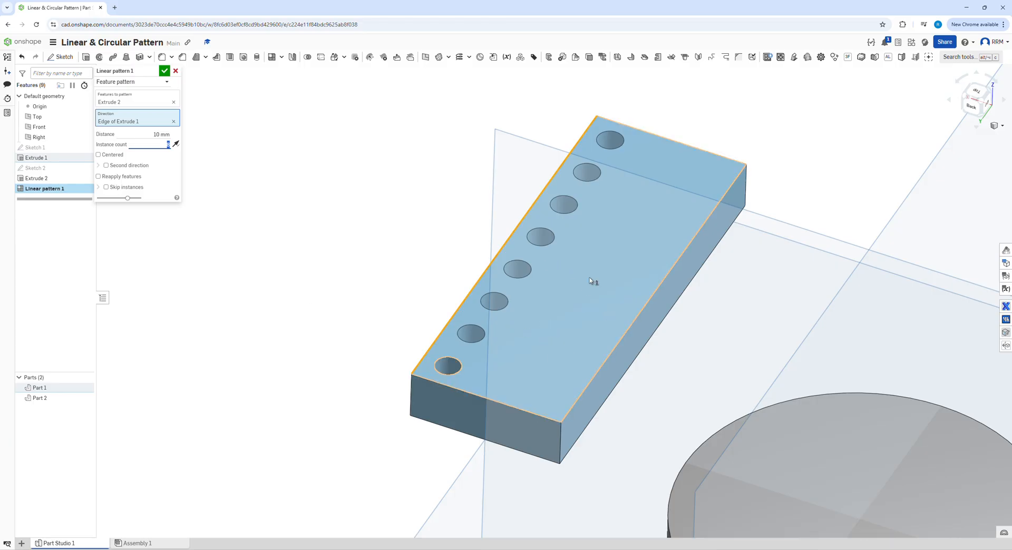
Add a second pattern direction along the block's short top edge with 3 instances spaced 10 mm apart.
left_click(107, 166)
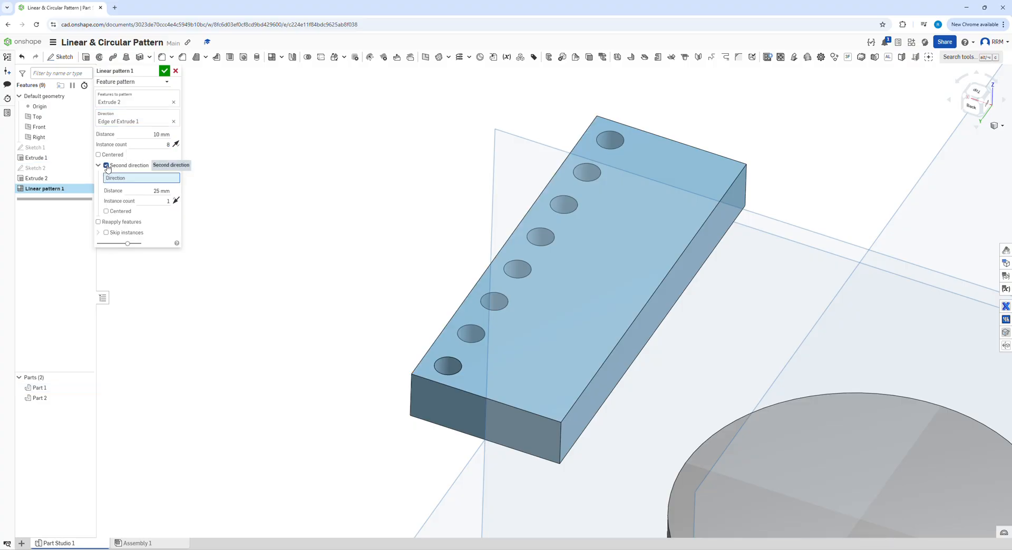
left_click(475, 397)
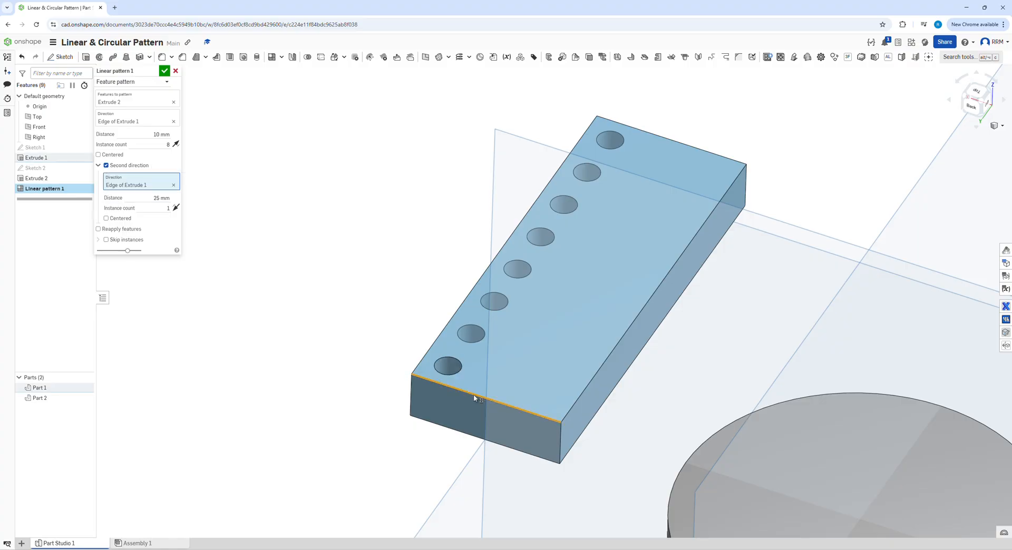
left_click(158, 208)
type("3")
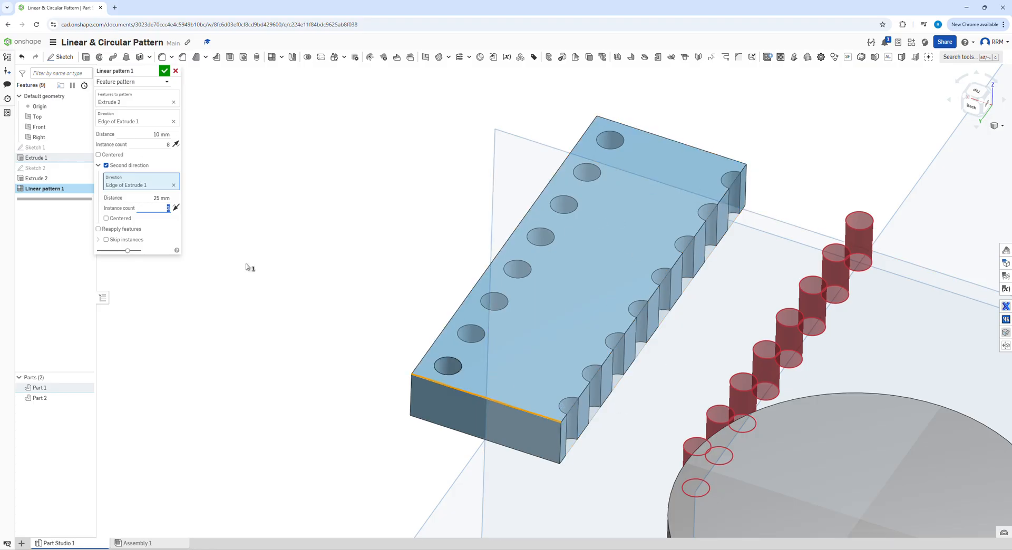
key("shift+Tab")
type("5")
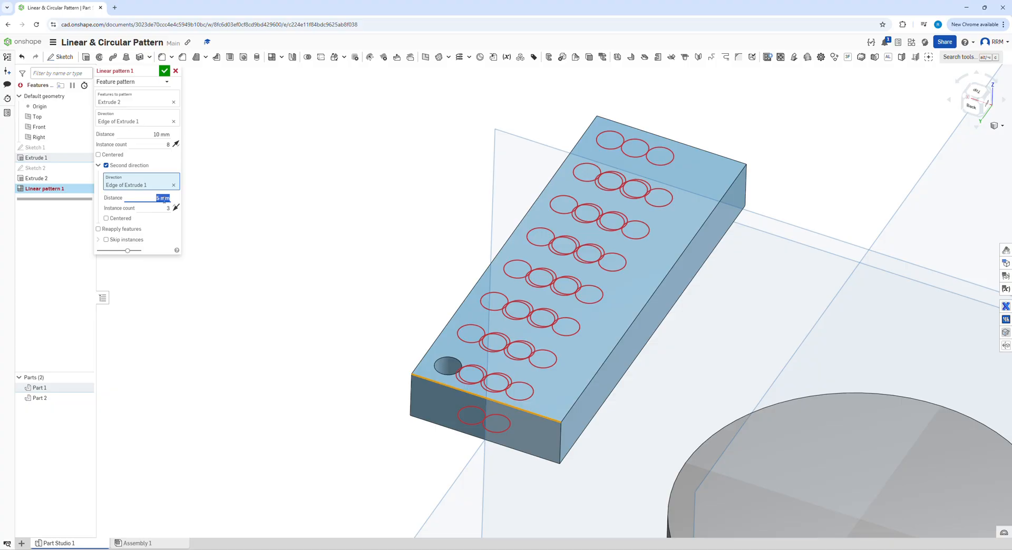
type("10")
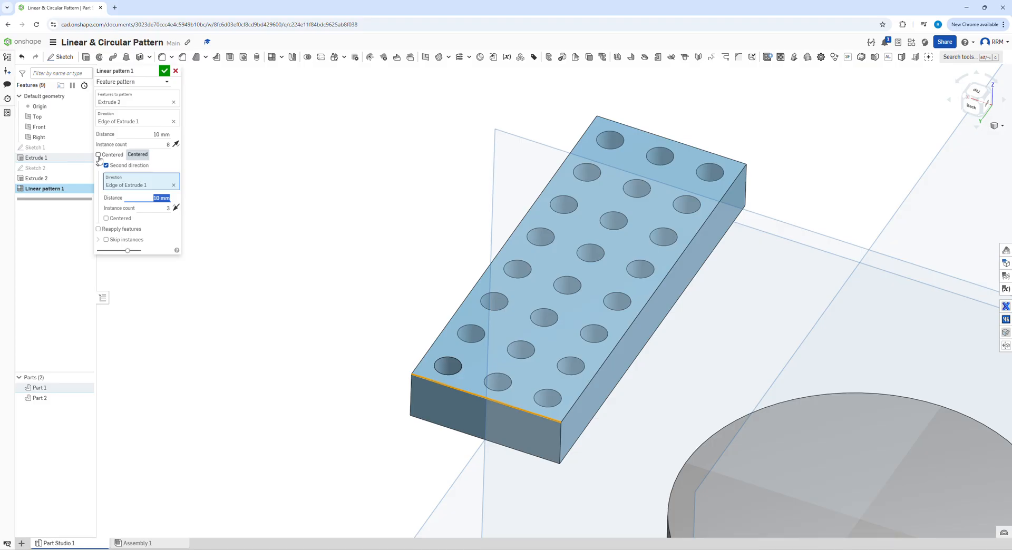
Try the Centered option on the first pattern direction, switch it off again, and accept the linear pattern.
left_click(98, 155)
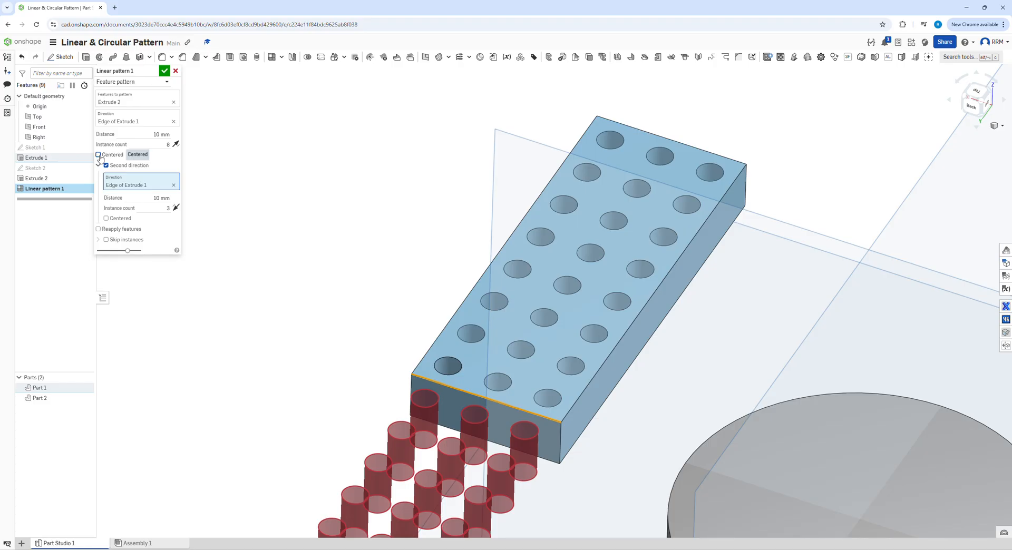
left_click(99, 155)
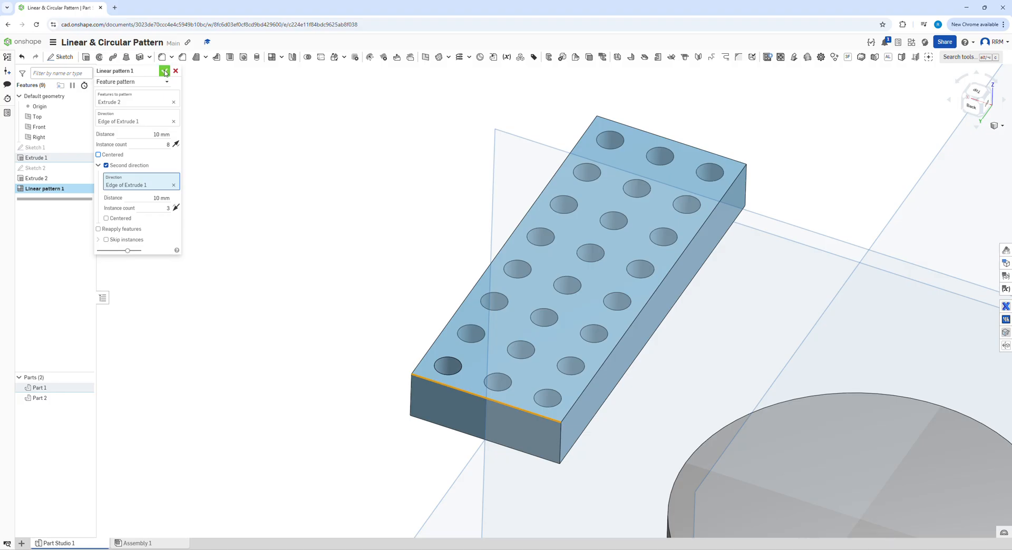
key("Return")
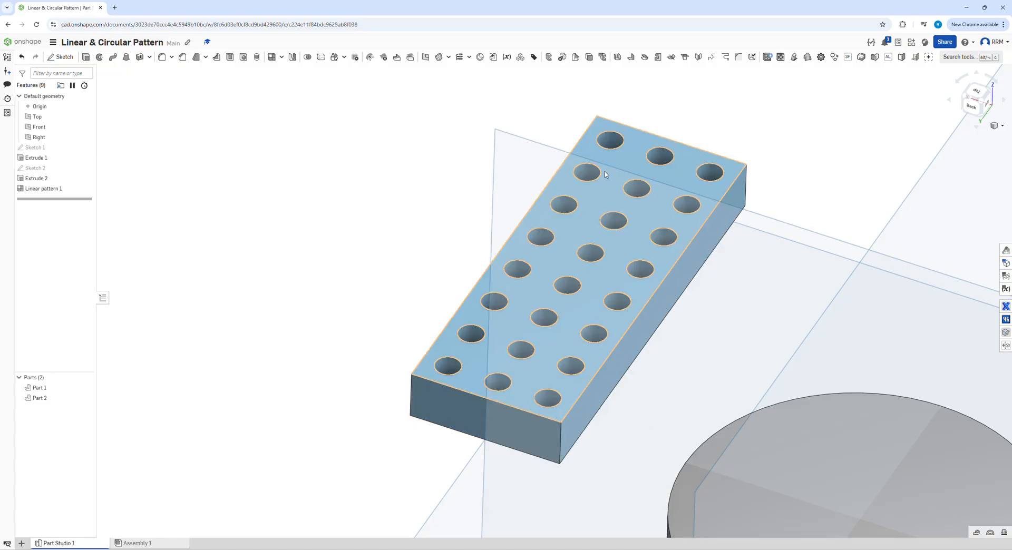
Start a sketch on the top face of the round disc and view it straight on.
scroll(323, 358, "down", 5)
scroll(294, 349, "down", 4)
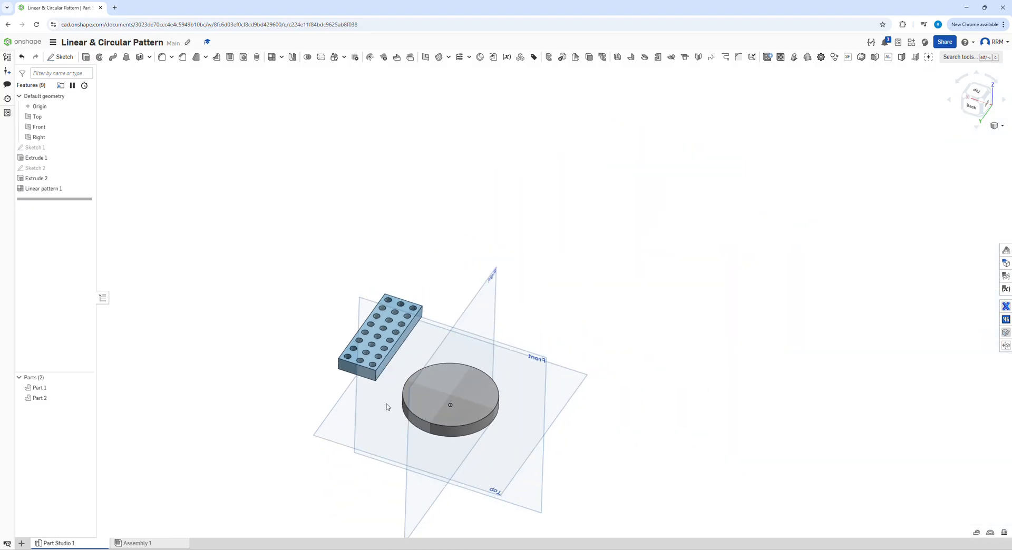
scroll(469, 448, "up", 3)
middle_click_drag(384, 448, 456, 423)
right_click_drag(457, 425, 477, 377)
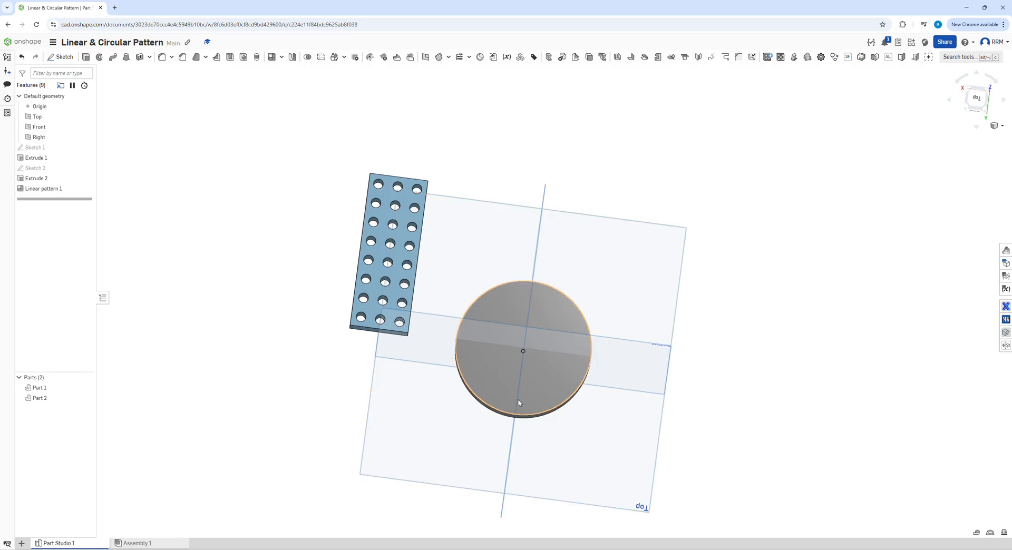
right_click_drag(529, 355, 547, 381)
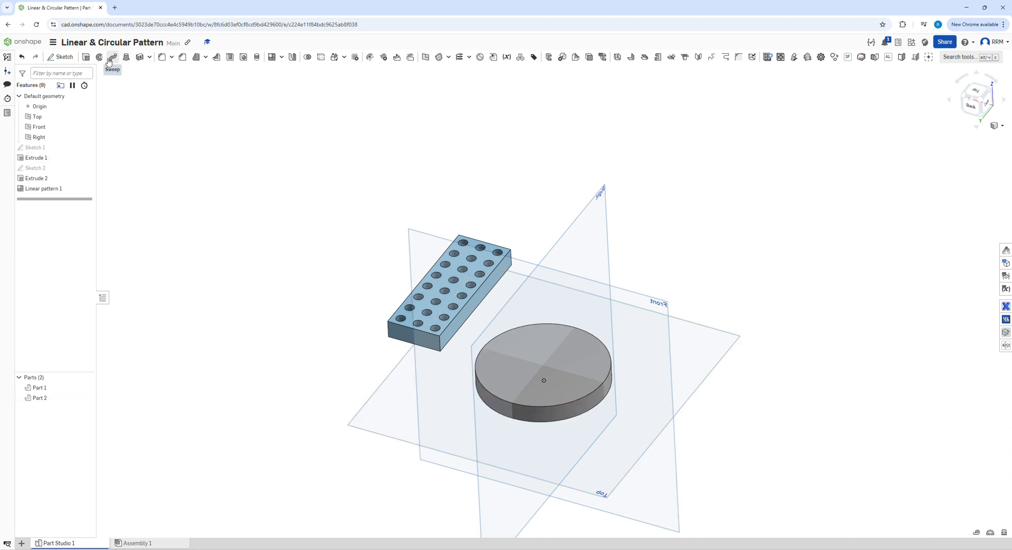
left_click(60, 57)
left_click(509, 390)
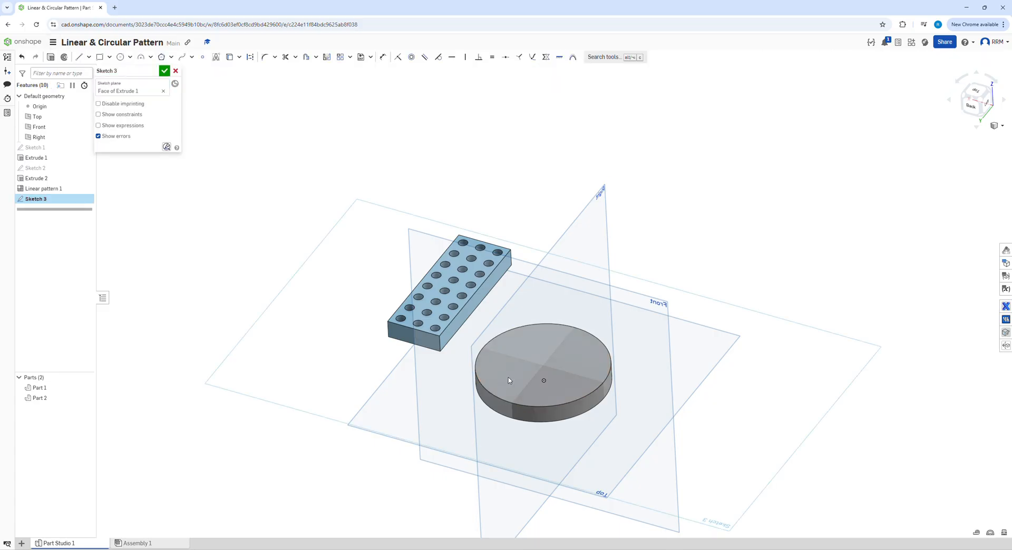
key("n")
scroll(534, 329, "up", 4)
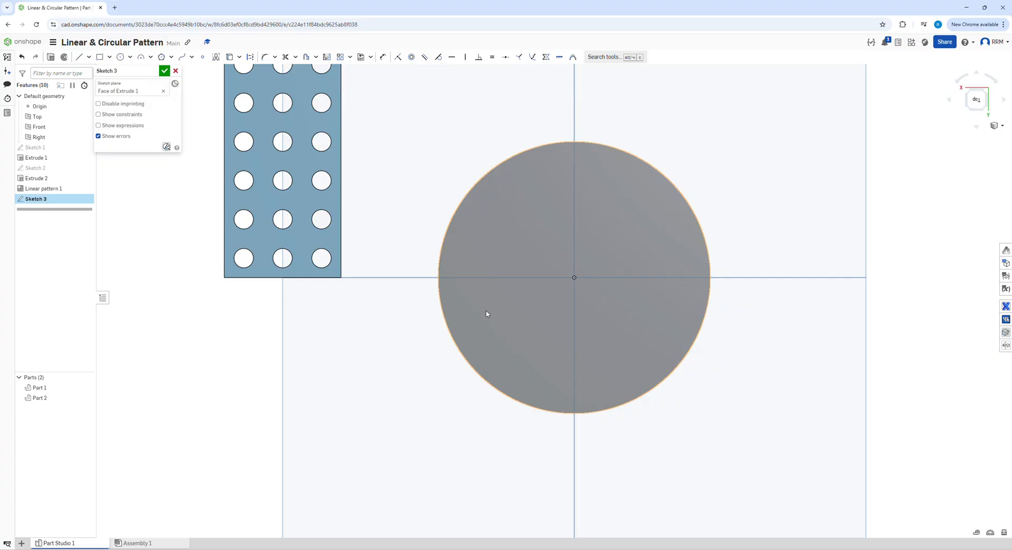
Draw an 8 mm diameter circle centred on the disc's edge, level with the disc's centre.
key("c")
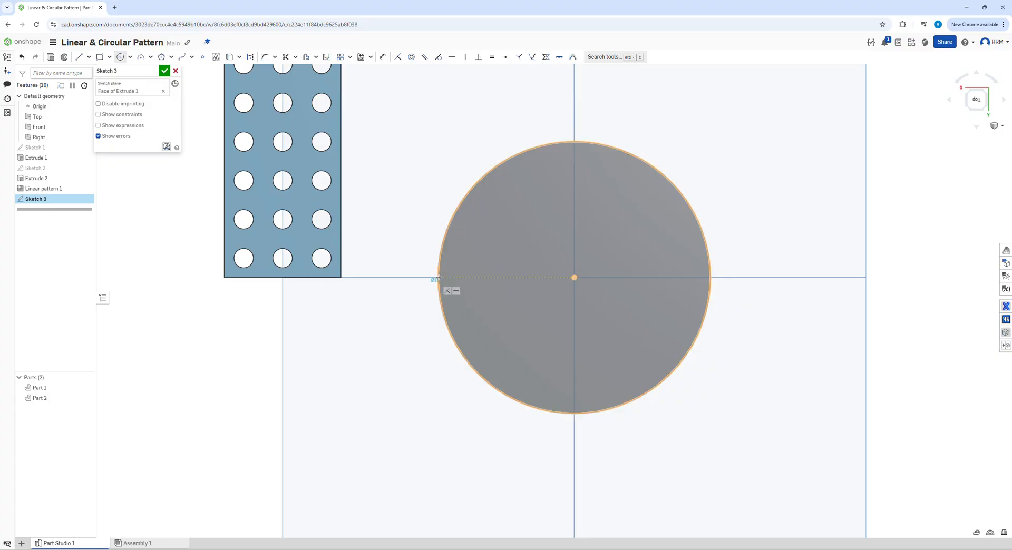
left_click(438, 278)
left_click(455, 285)
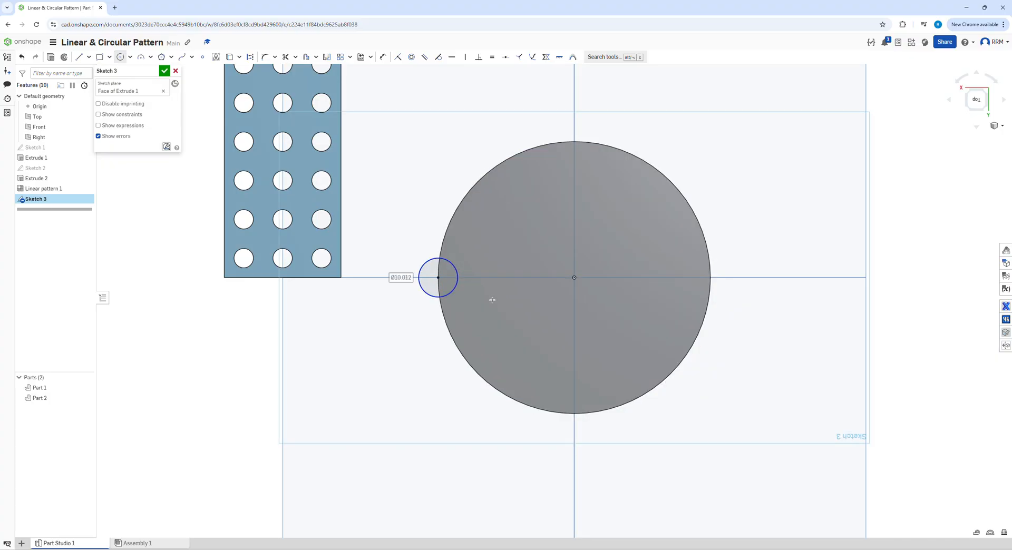
type("8")
key("Return")
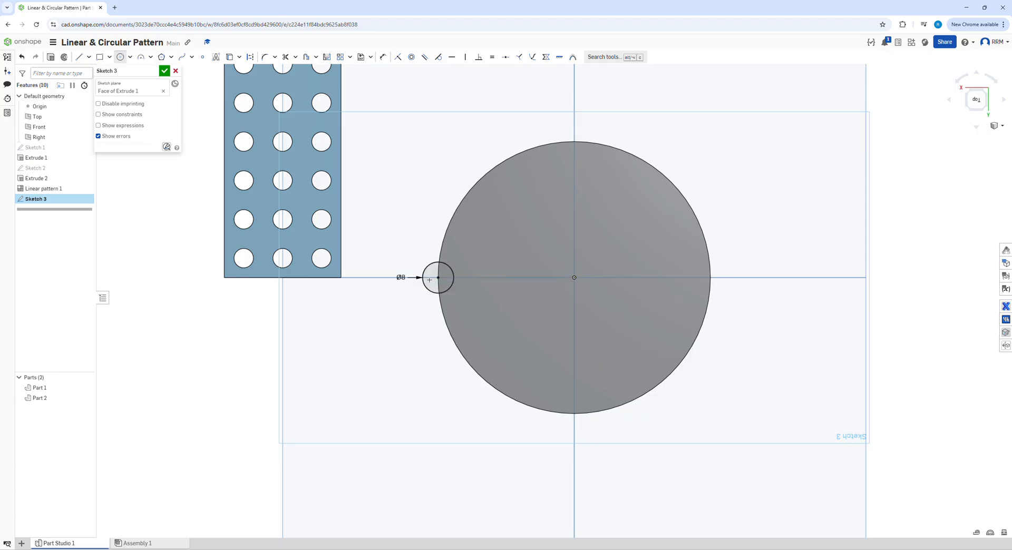
Draw a 7 mm diameter circle inside the disc, level with the origin, and dimension its centre 15 mm from the origin.
left_click(517, 261)
type("7")
key("Return")
key("d")
left_click(518, 277)
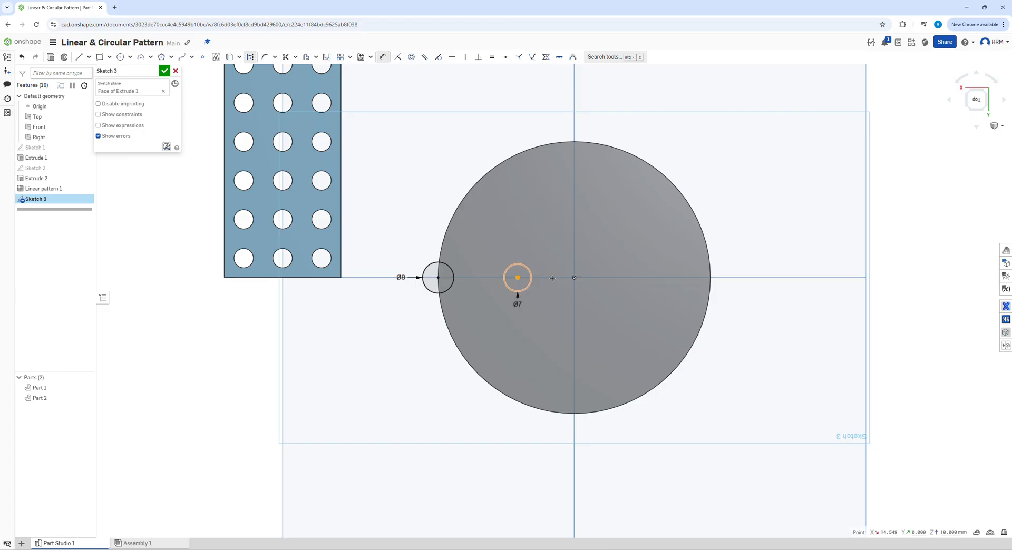
left_click(575, 277)
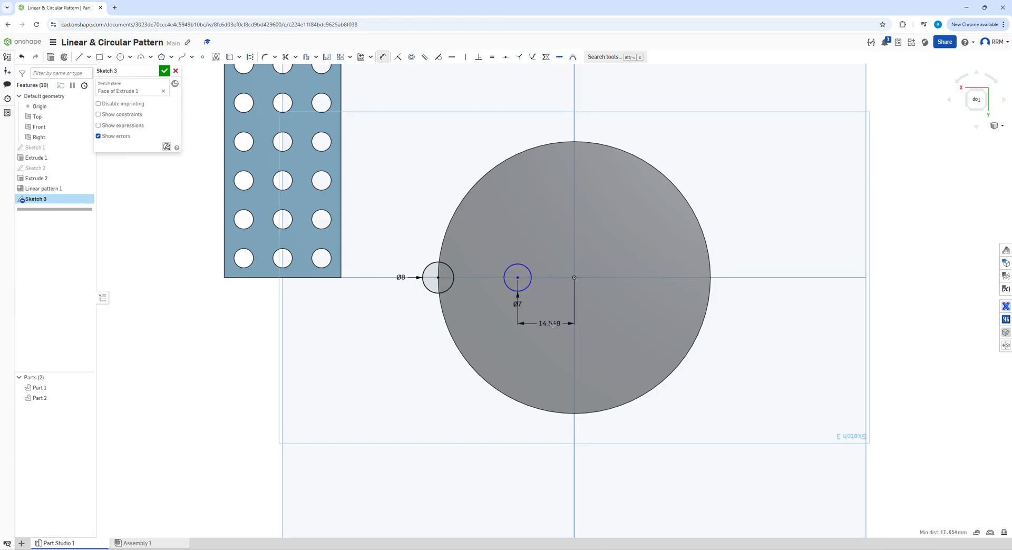
left_click(576, 330)
type("15")
key("Return")
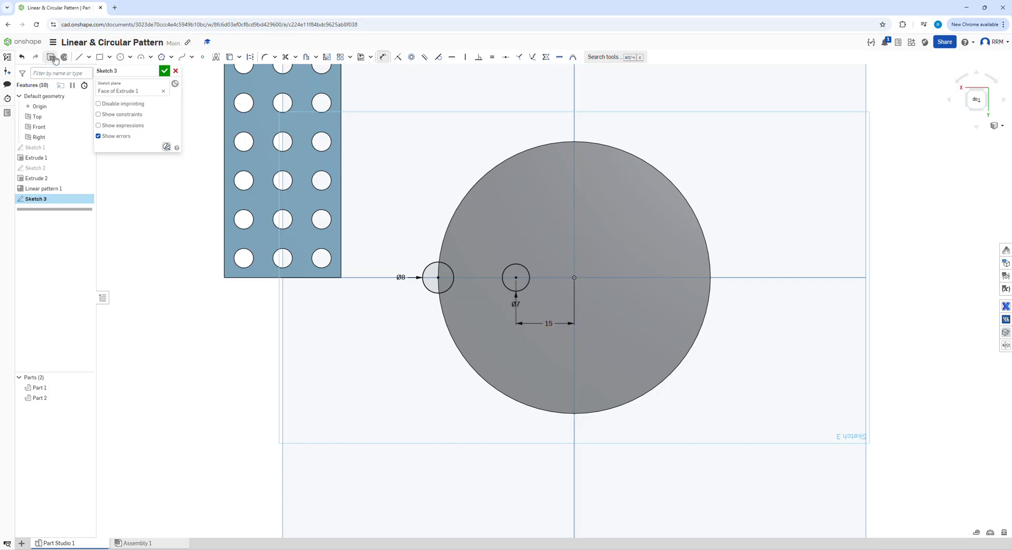
Extrude both circles as a Remove cut with end type Up to face, ending at the disc's bottom face.
key("shift+e")
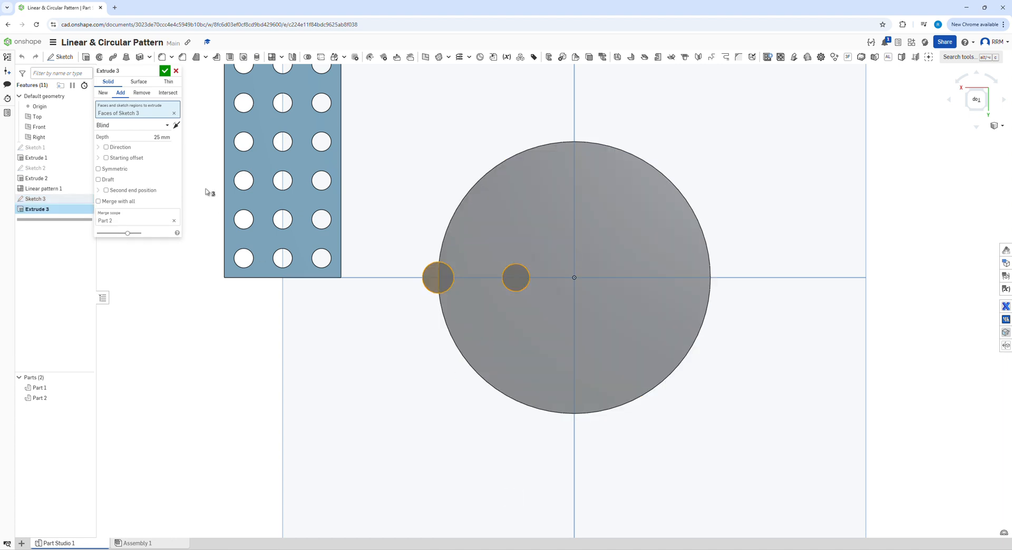
left_click(141, 92)
right_click_drag(375, 328, 430, 277)
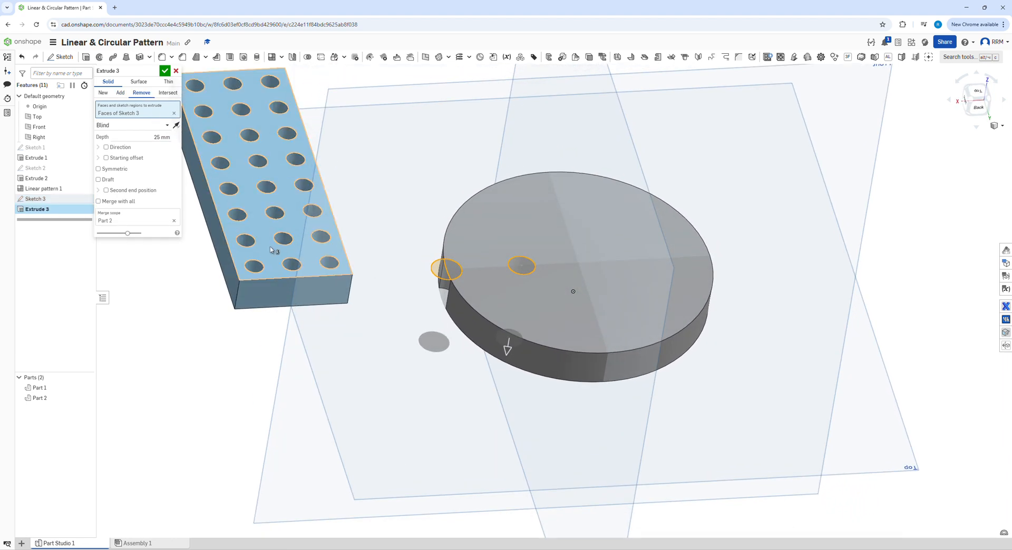
left_click(120, 125)
left_click(131, 158)
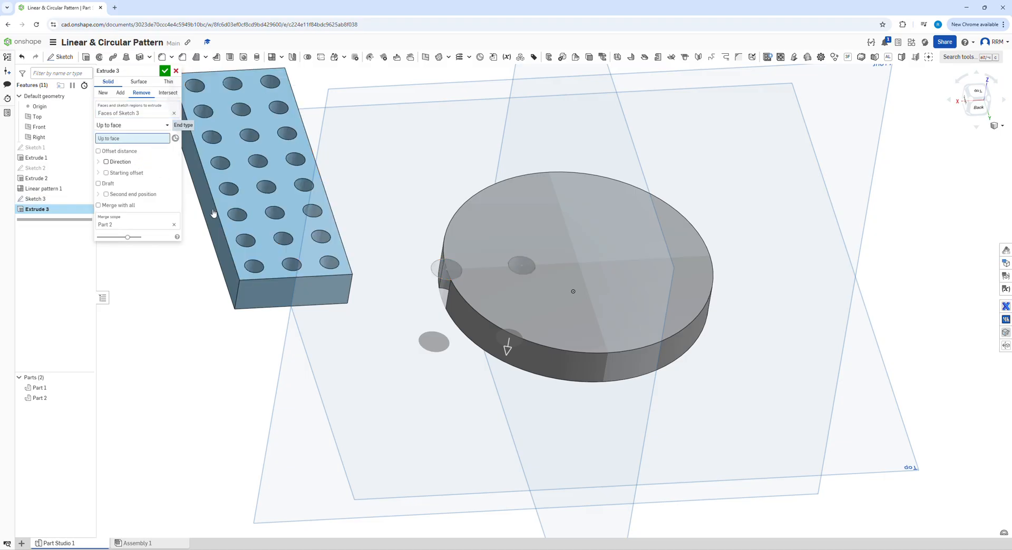
right_click_drag(453, 373, 443, 325)
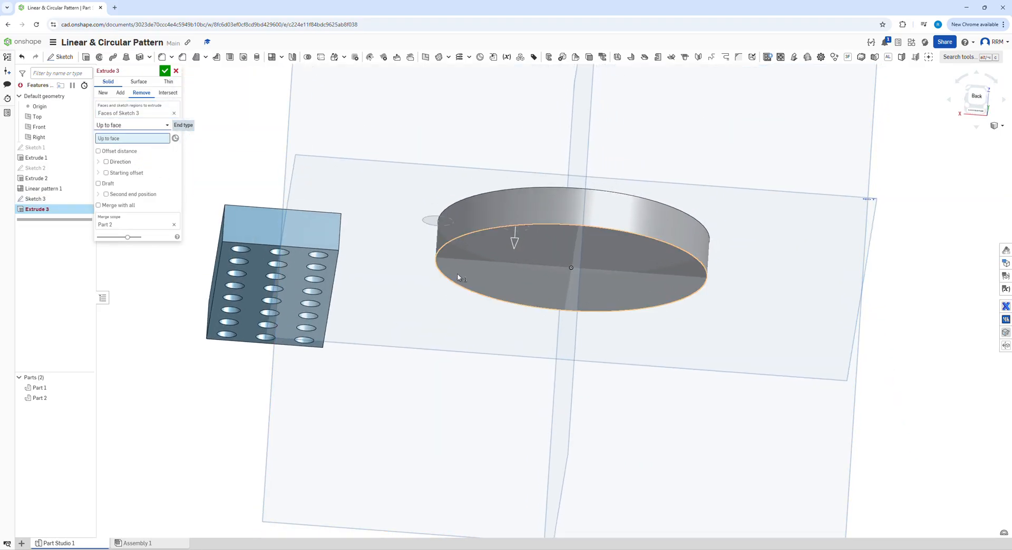
left_click(458, 278)
right_click_drag(389, 178, 414, 248)
left_click(165, 71)
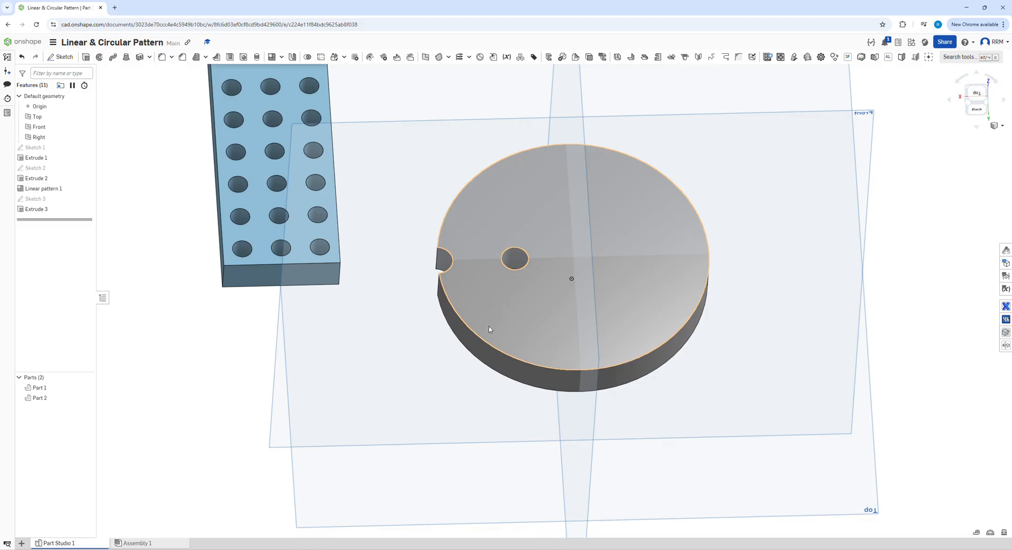
left_click(282, 58)
left_click(292, 83)
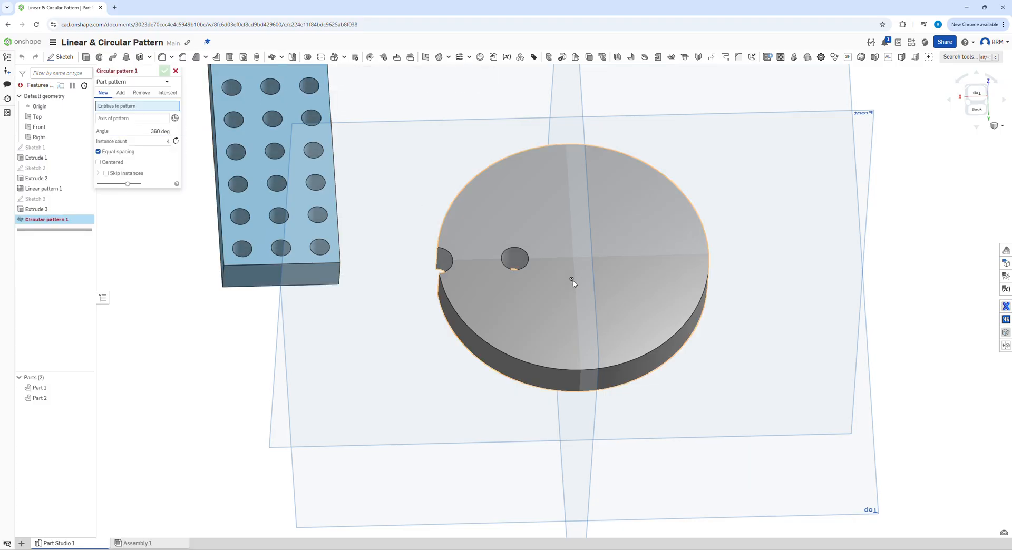
left_click(175, 70)
right_click_drag(460, 348, 411, 298)
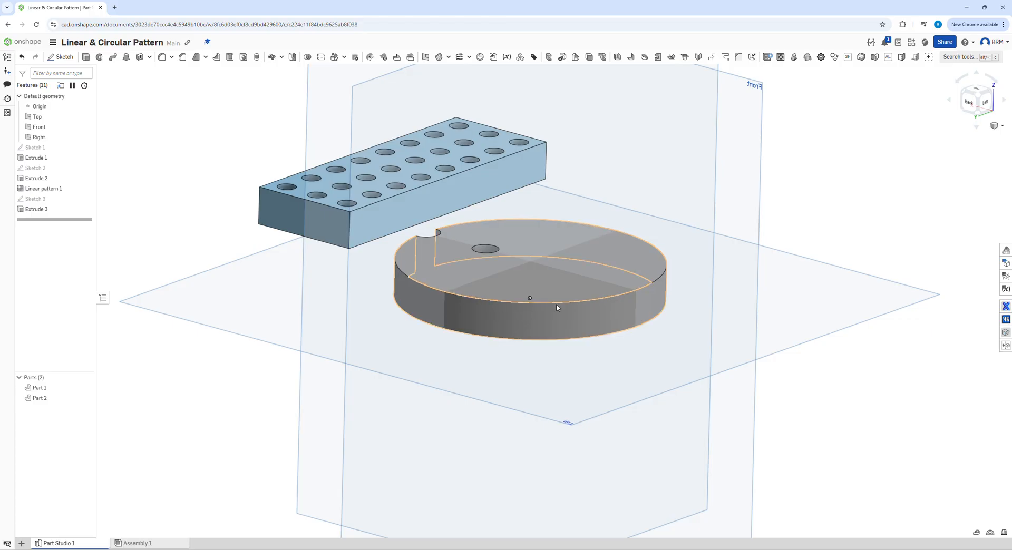
left_click(1003, 127)
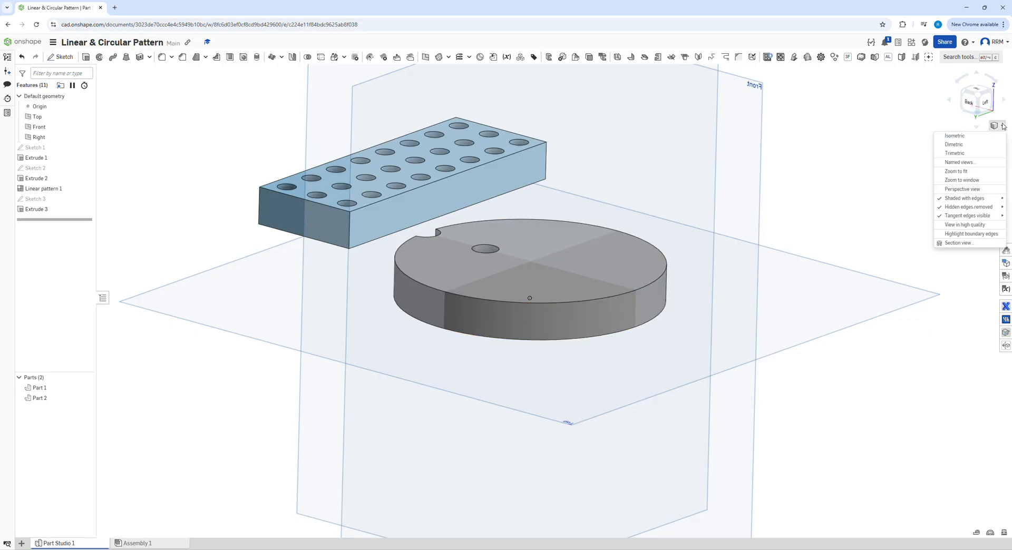
left_click(859, 188)
left_click(503, 285)
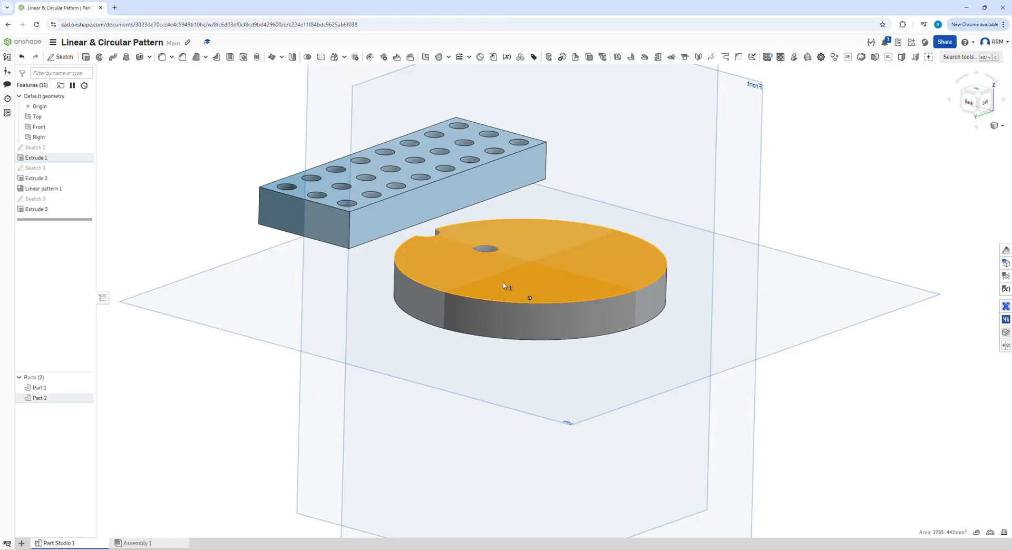
left_click(62, 57)
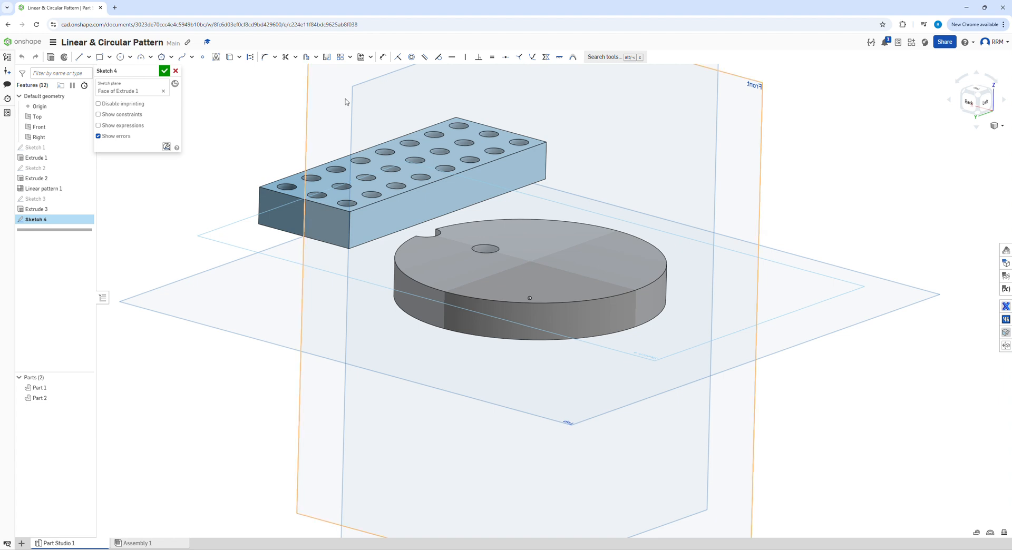
left_click(164, 71)
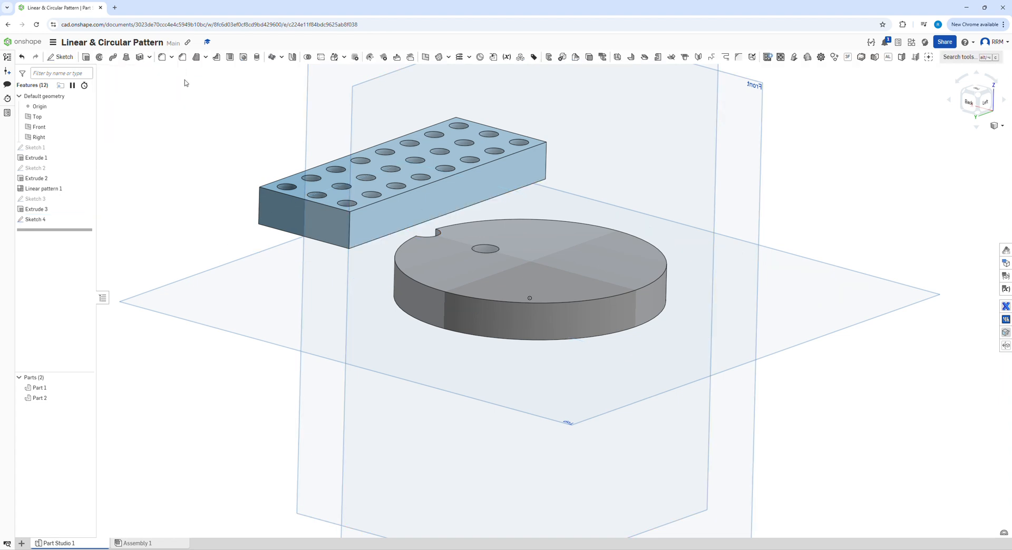
Sketch a vertical line about 37 mm long through the origin on the Right plane, extending above and below the disc.
left_click(372, 463)
key("shift+s")
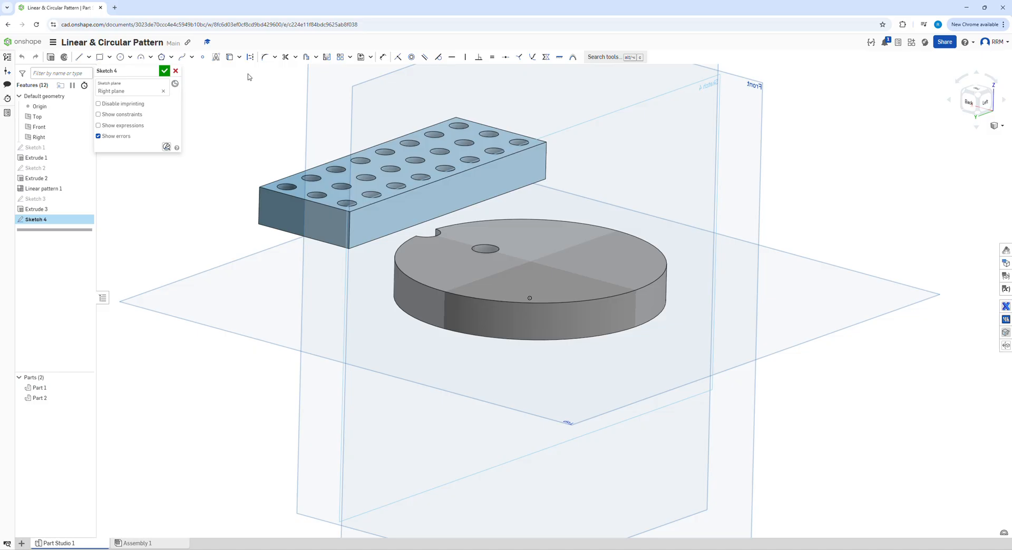
left_click(81, 58)
key("n")
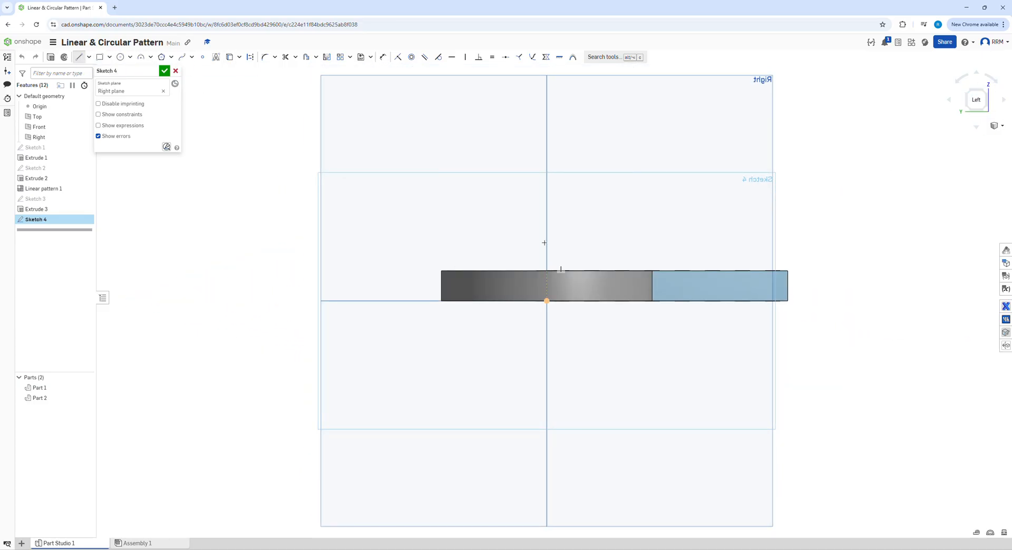
left_click(547, 238)
left_click(546, 350)
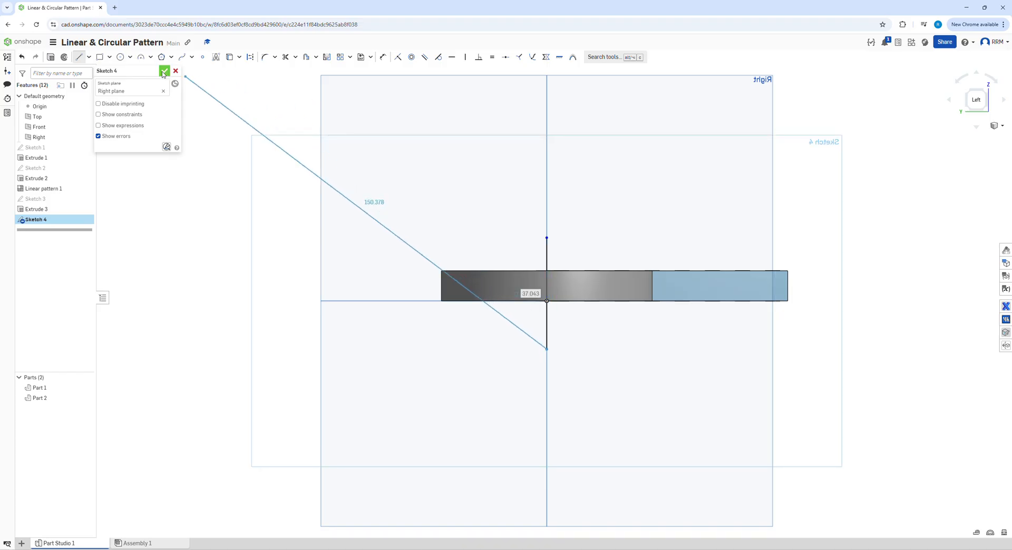
right_click_drag(413, 248, 508, 309)
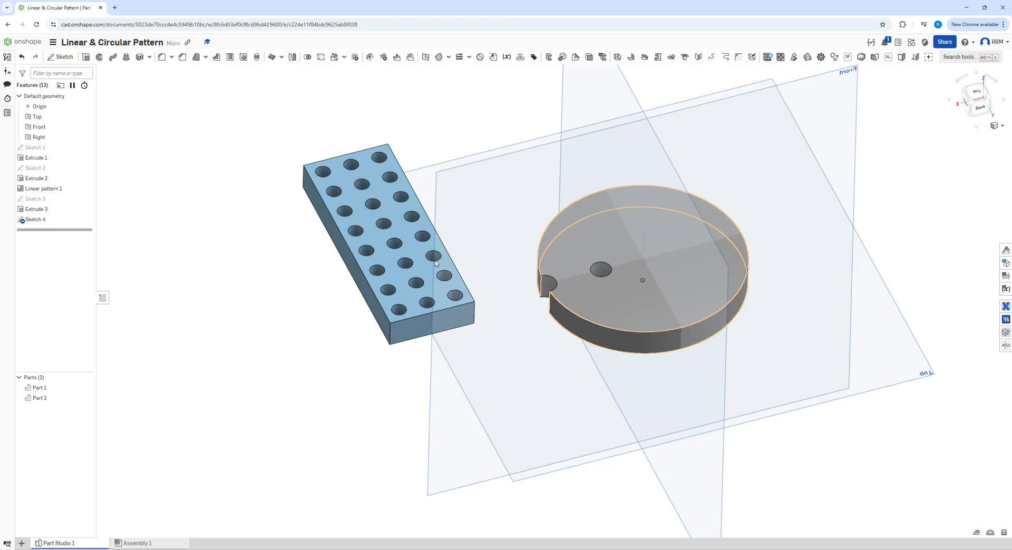
Create a circular feature pattern of the disc's notch-and-hole cut around the vertical sketch line, with 6 instances.
right_click_drag(400, 198, 452, 375)
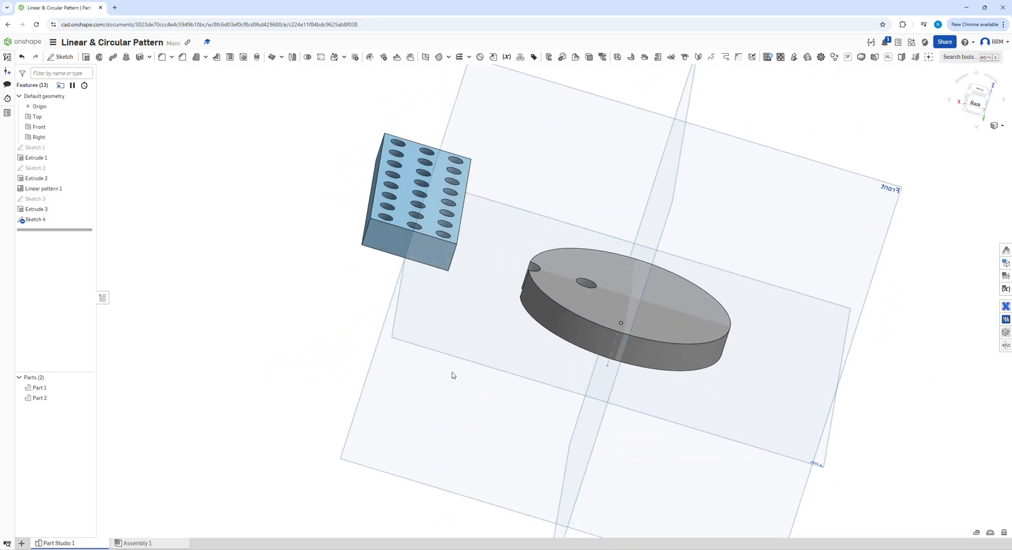
left_click(273, 58)
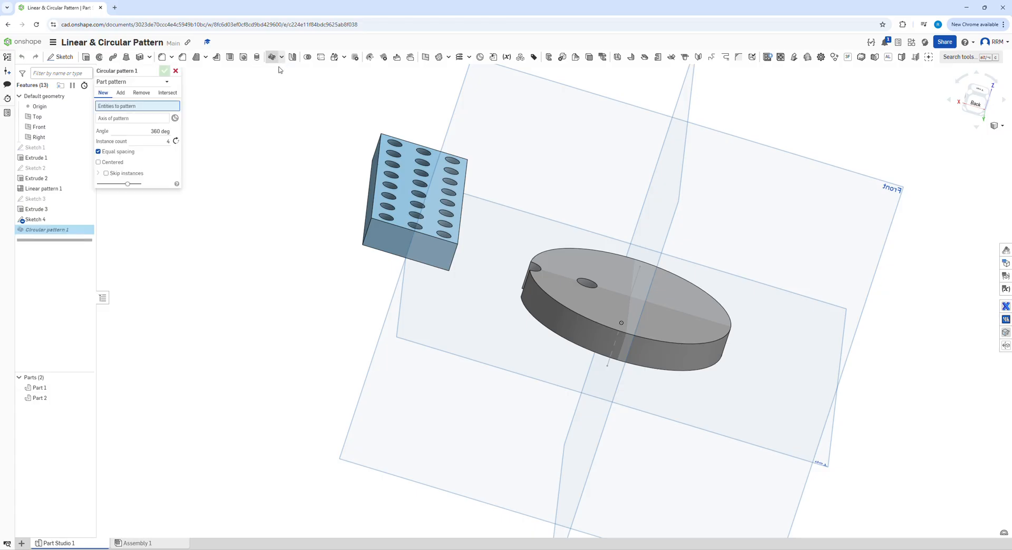
left_click(136, 83)
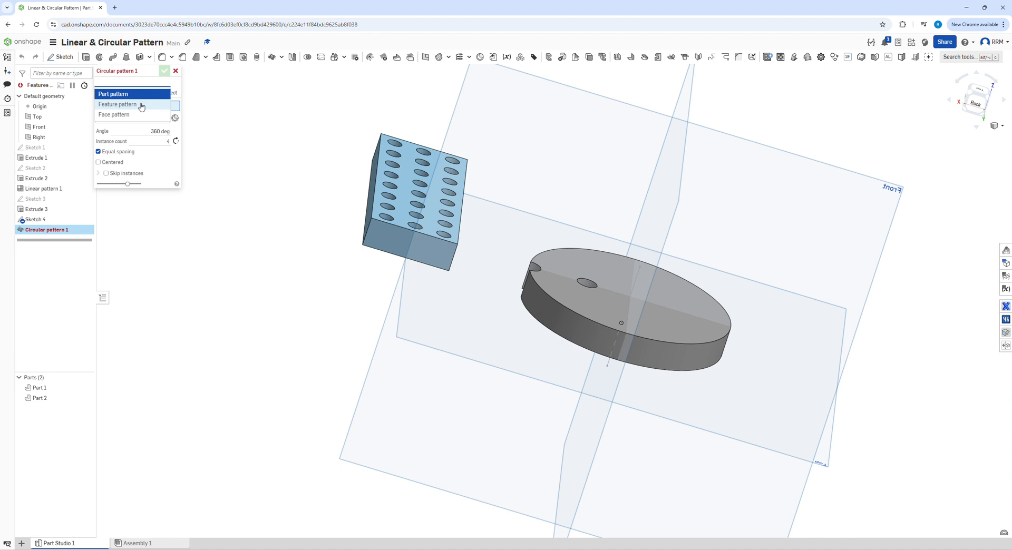
left_click(141, 106)
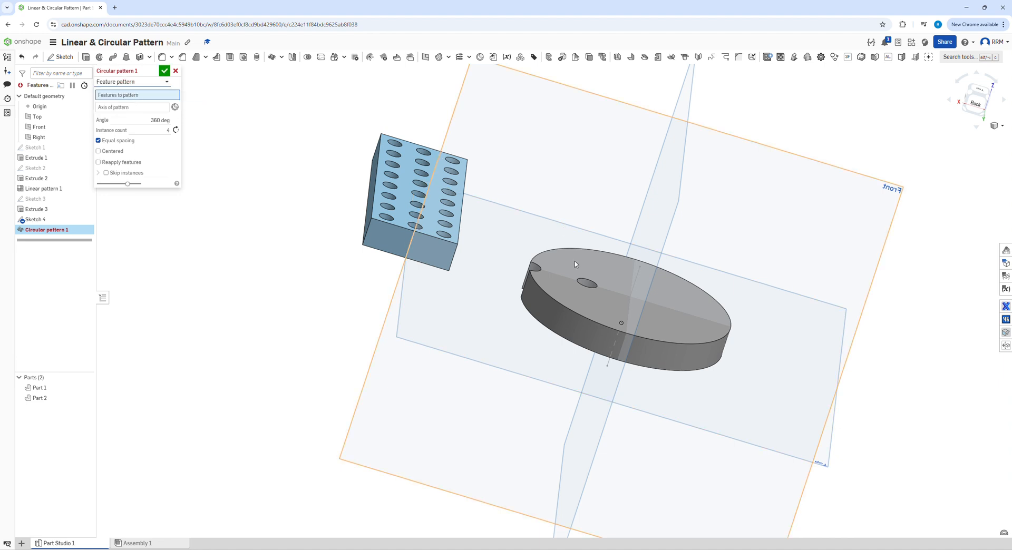
left_click(592, 288)
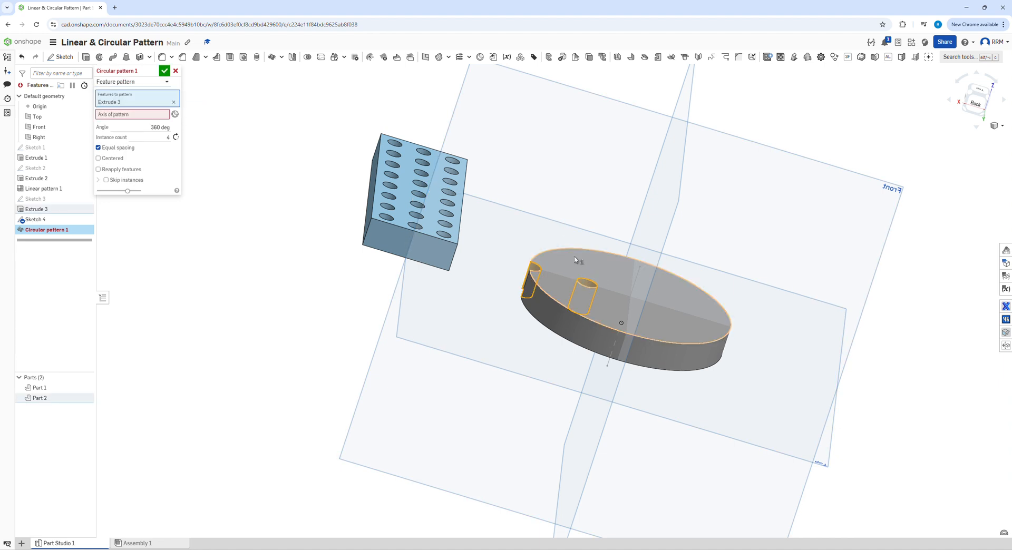
right_click_drag(578, 260, 526, 324)
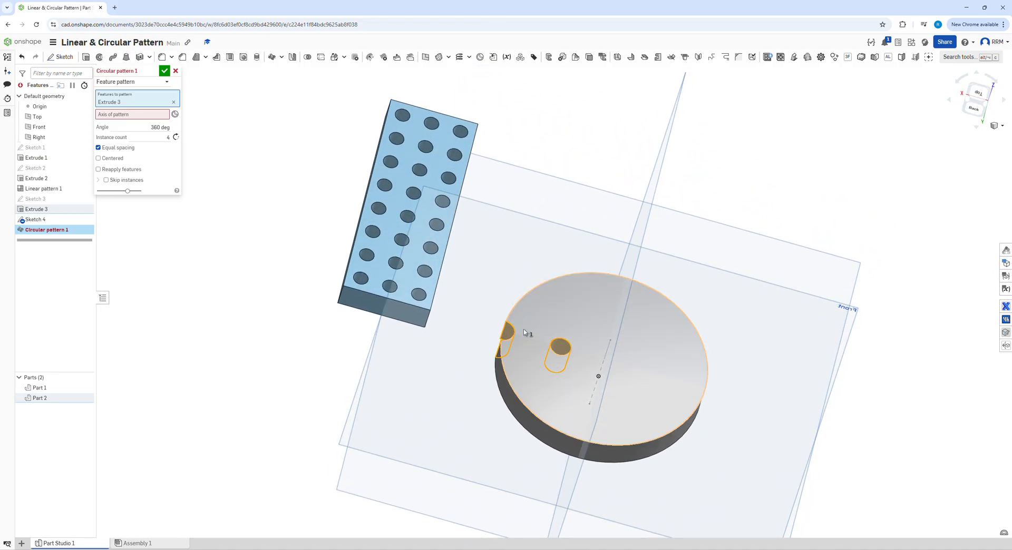
left_click(138, 114)
left_click(610, 353)
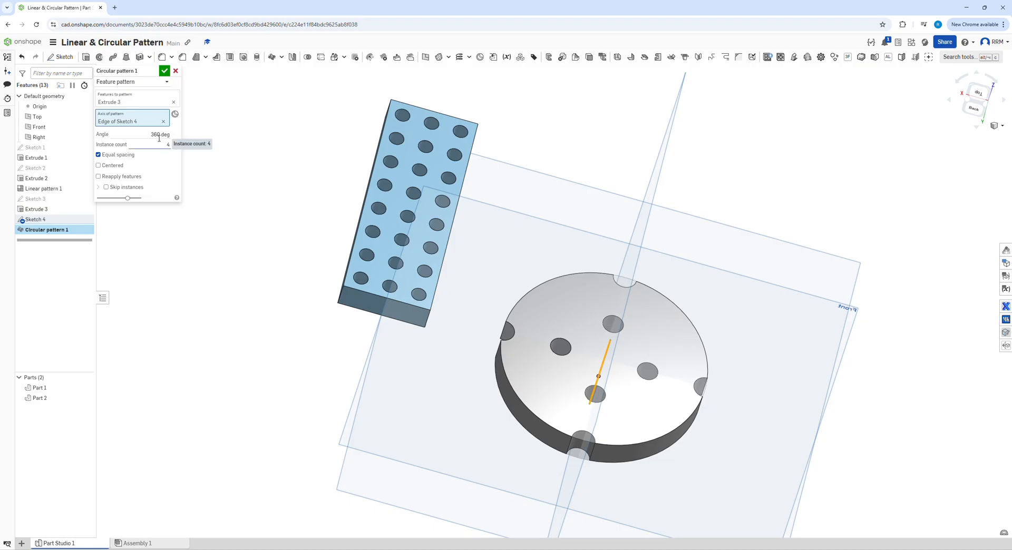
left_click(167, 144)
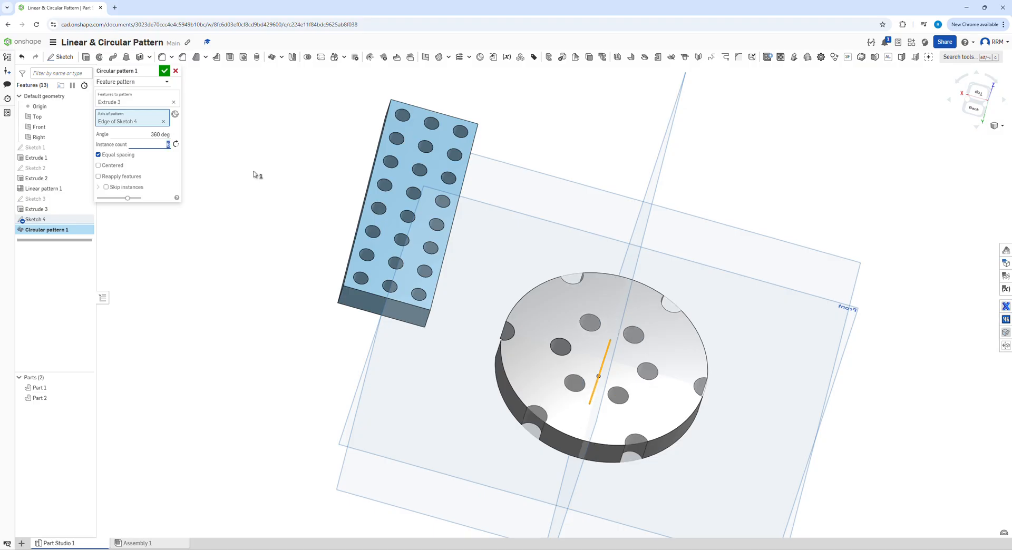
Try a 270-degree angle for the circular pattern, toggling equal spacing off and back on.
left_click(160, 134)
type("270")
key("Return")
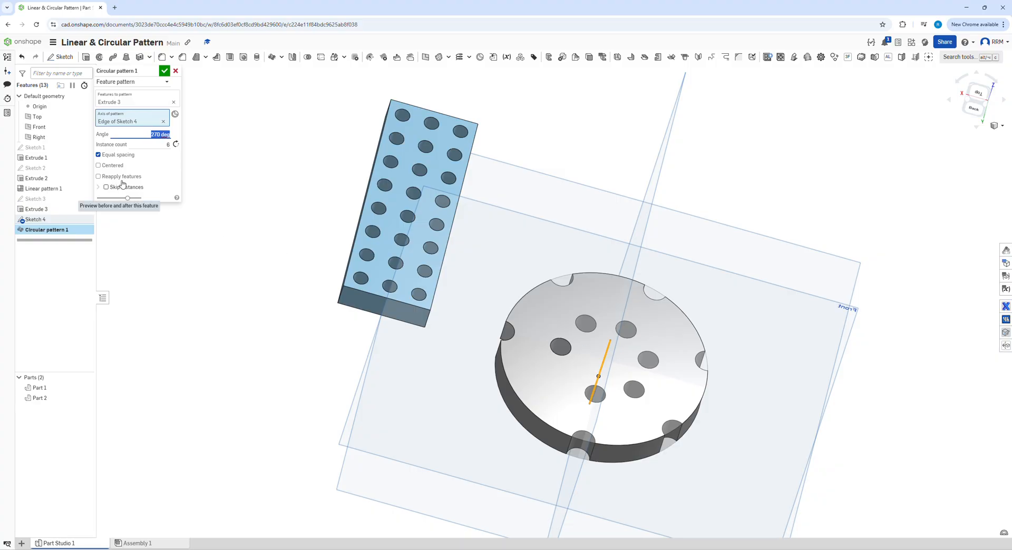
left_click(118, 156)
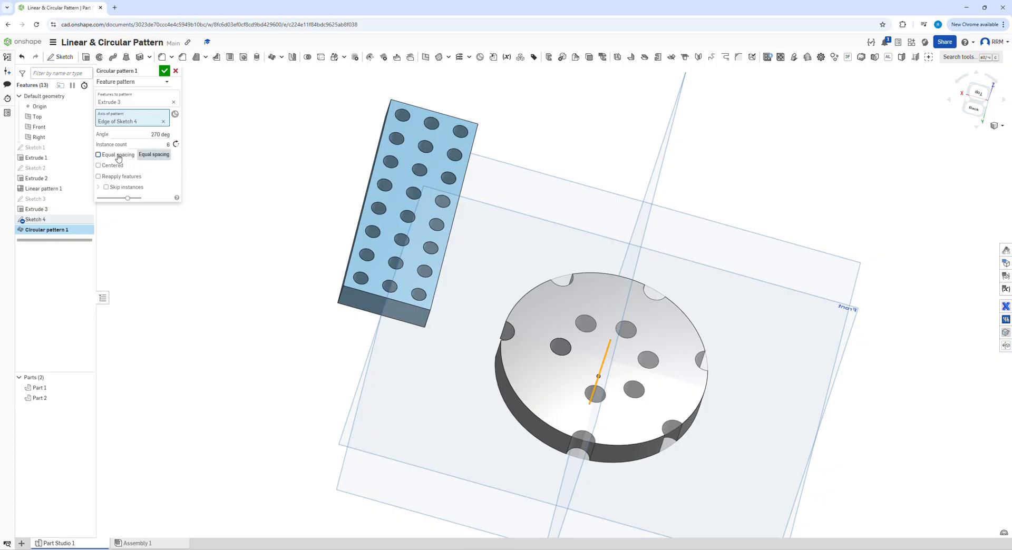
left_click(119, 156)
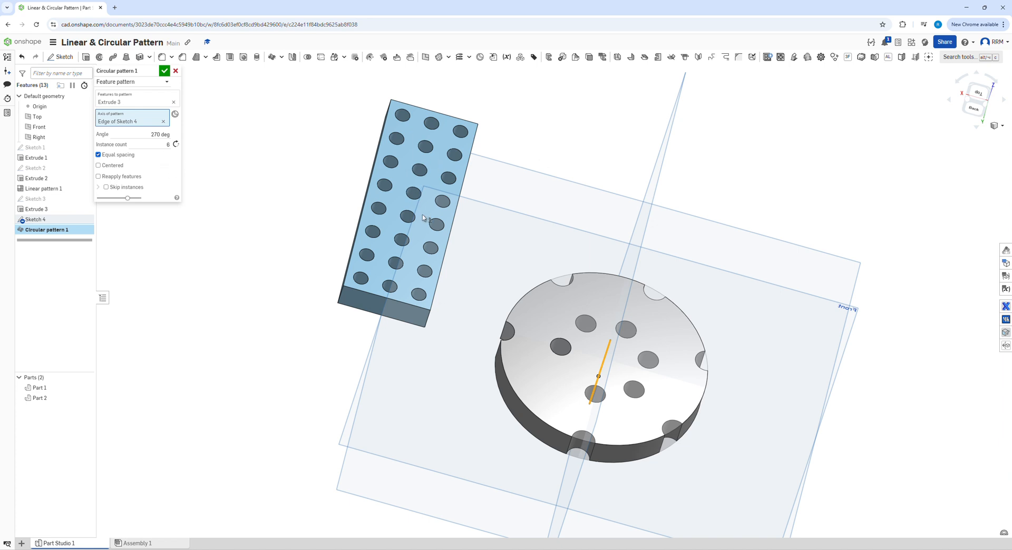
Set the circular pattern's angle to 360 degrees and accept the pattern.
left_click(153, 134)
type("360")
key("Return")
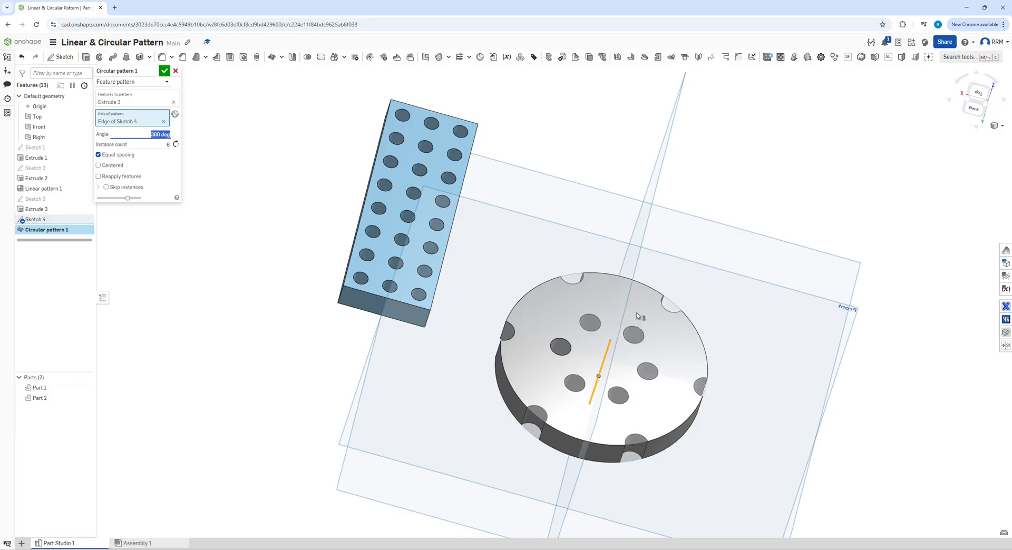
right_click_drag(652, 344, 454, 268)
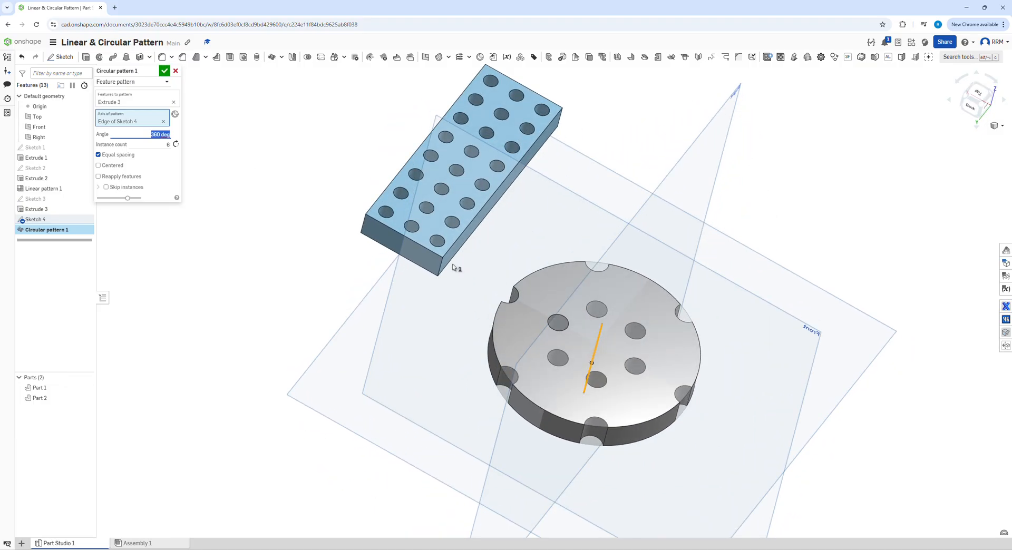
left_click(164, 70)
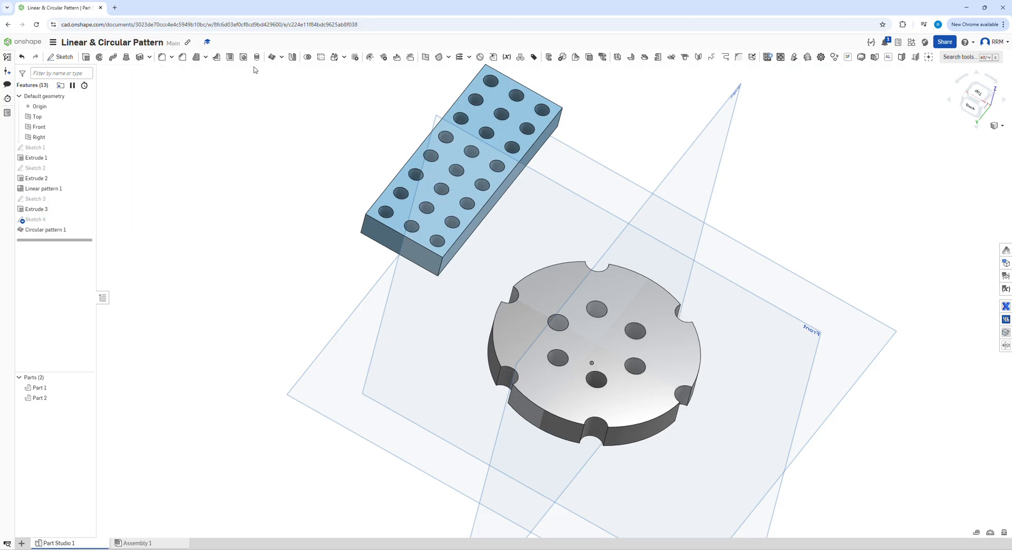
left_click(282, 58)
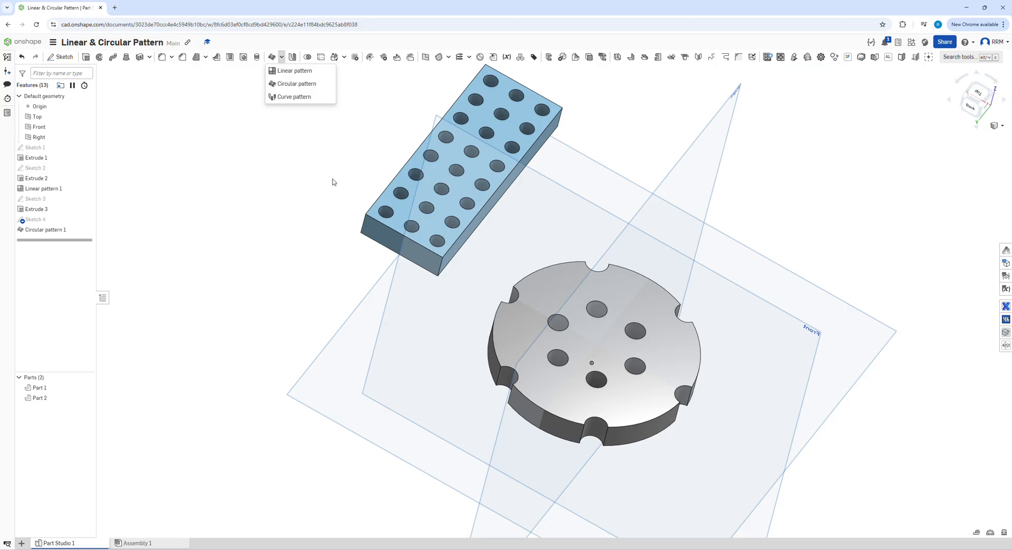
left_click(238, 264)
Sketch an open, wavy spline through four points on the Top plane, starting near the disc and running away from it.
right_click_drag(295, 246, 246, 322)
scroll(244, 316, "down", 5)
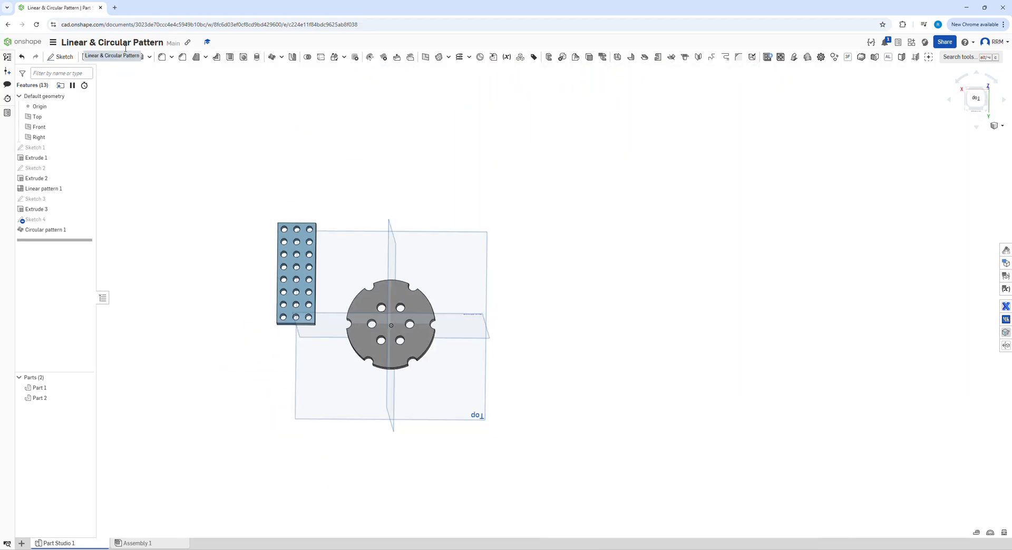
left_click(61, 56)
left_click(428, 269)
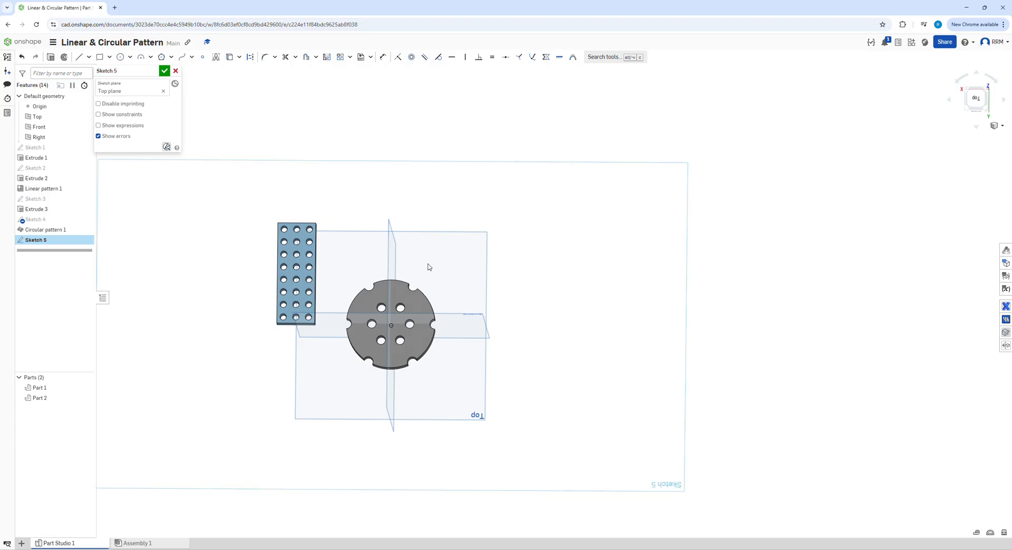
left_click(182, 56)
left_click(460, 258)
left_click(531, 215)
left_click(628, 266)
left_click(743, 287)
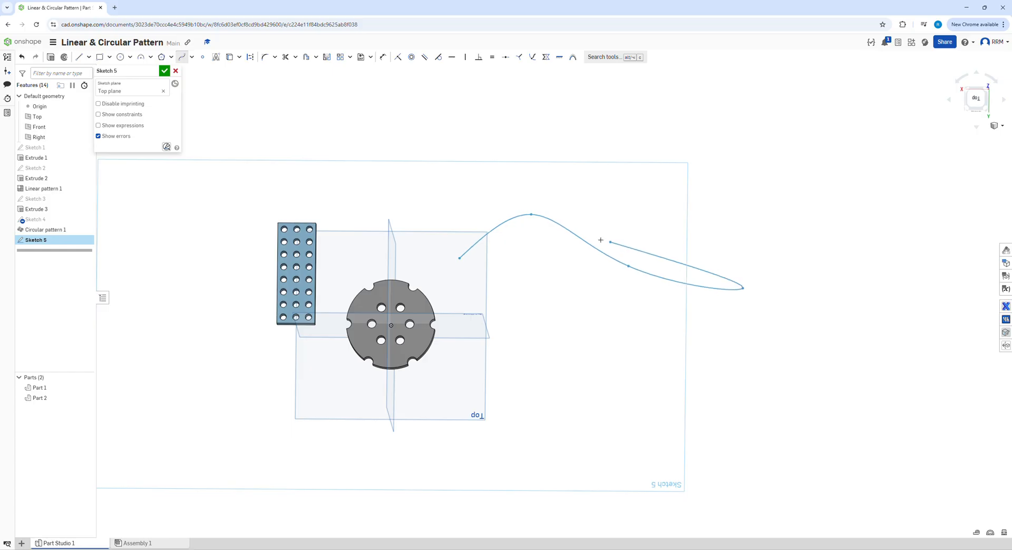
left_click(605, 239)
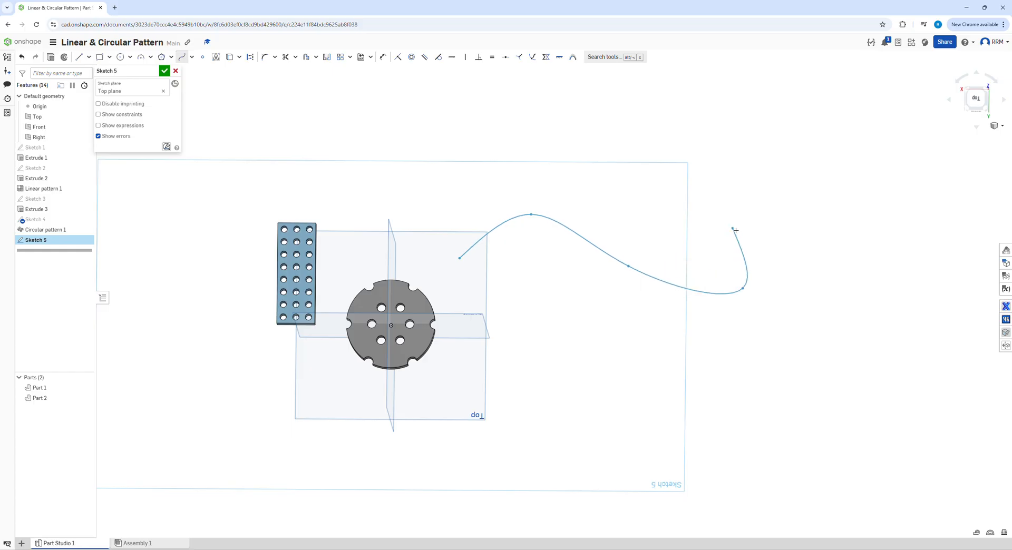
left_click(743, 288)
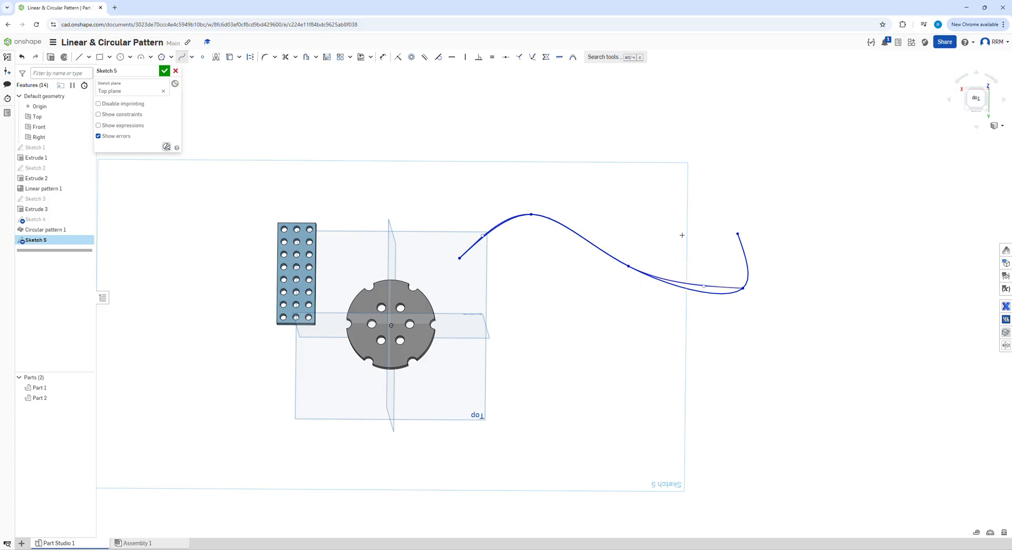
left_click(102, 59)
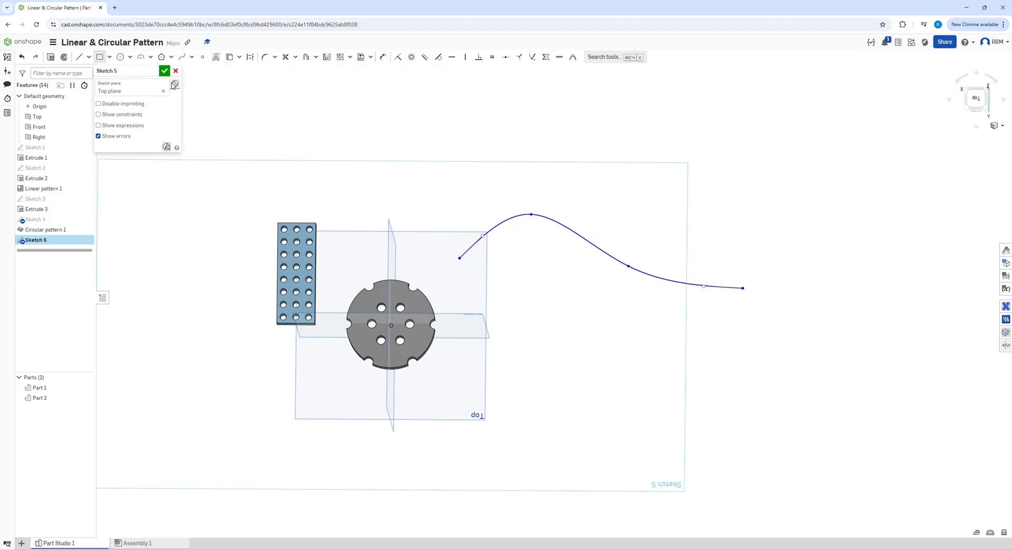
left_click(427, 199)
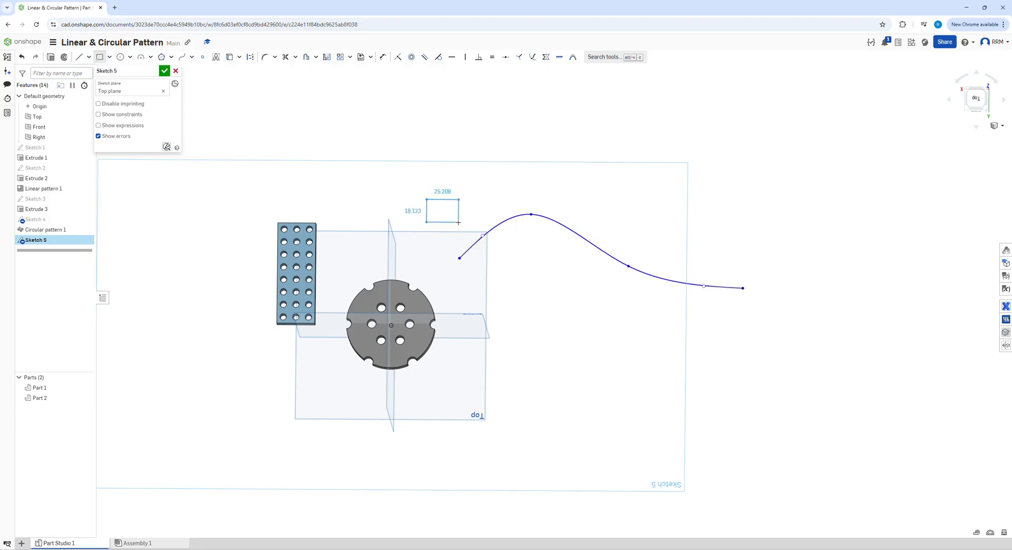
left_click(460, 228)
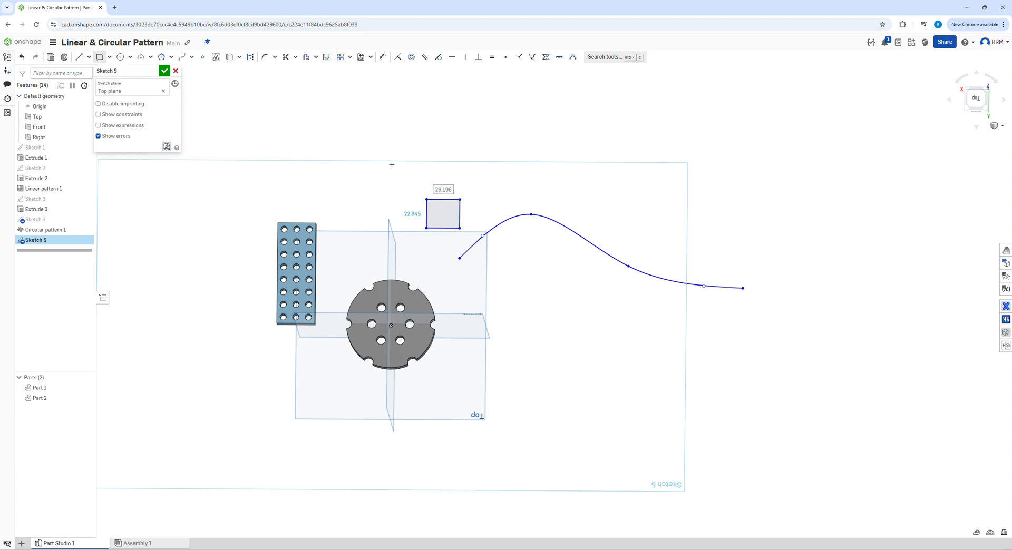
key("Escape")
left_click_drag(396, 174, 484, 241)
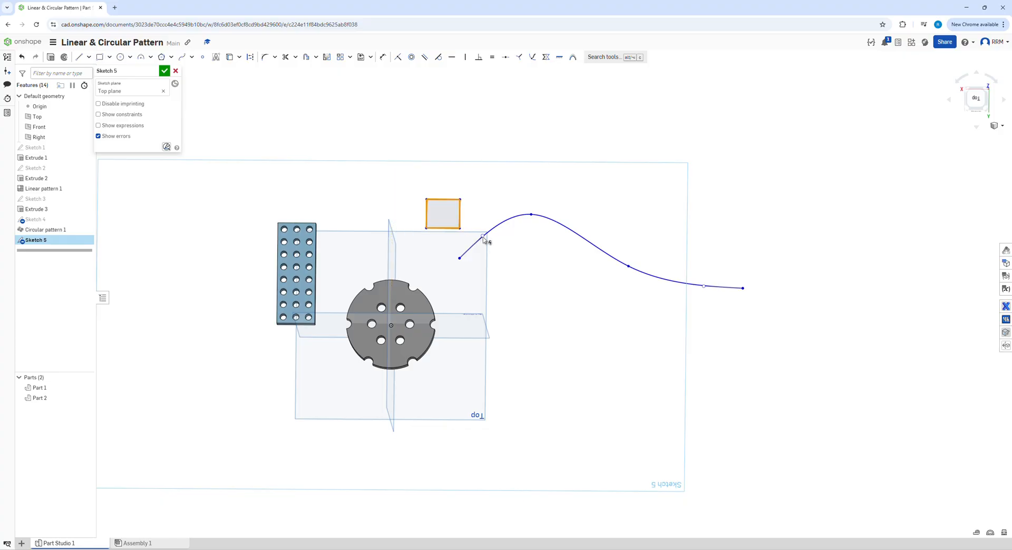
key("Delete")
In a separate Top-plane sketch near the spline's start, draw a rectangle about 34 by 33 mm and extrude it 25 mm as a new part.
left_click(165, 72)
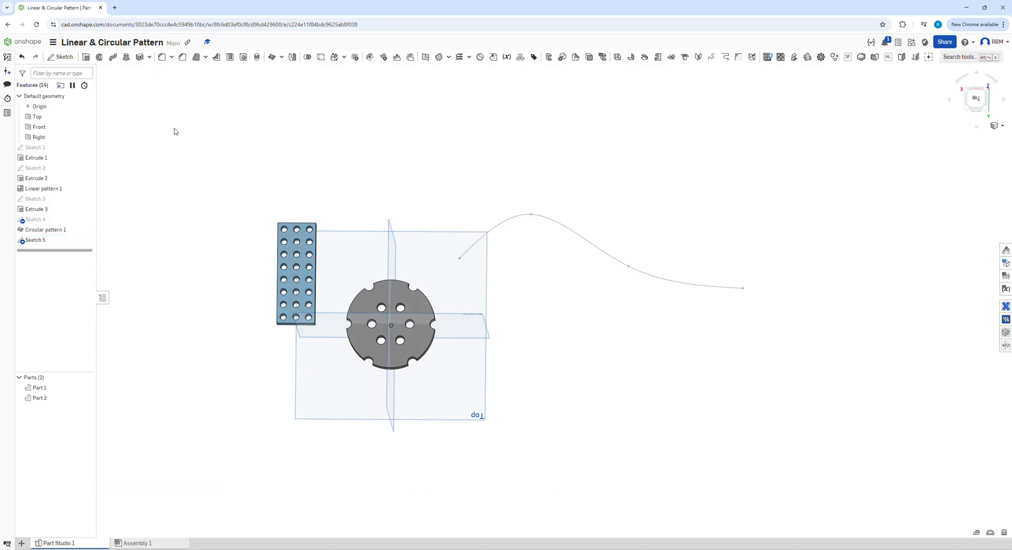
key("shift+s")
left_click(409, 232)
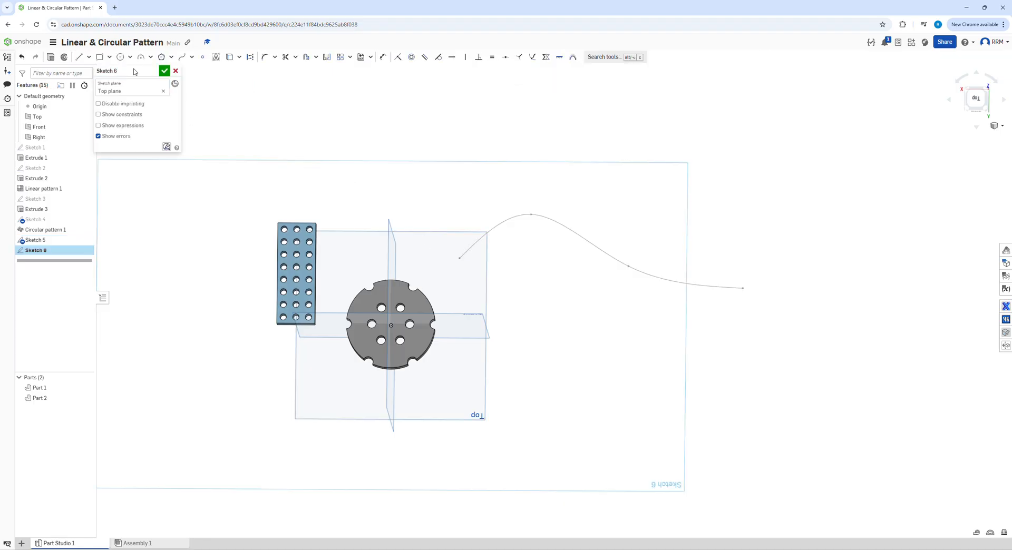
left_click(100, 57)
left_click(420, 183)
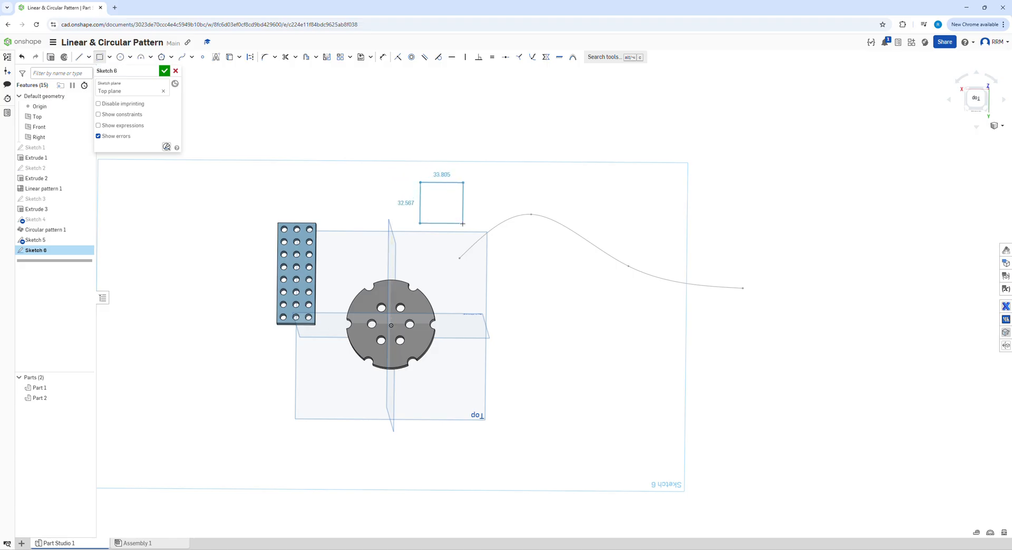
left_click(463, 224)
left_click(51, 58)
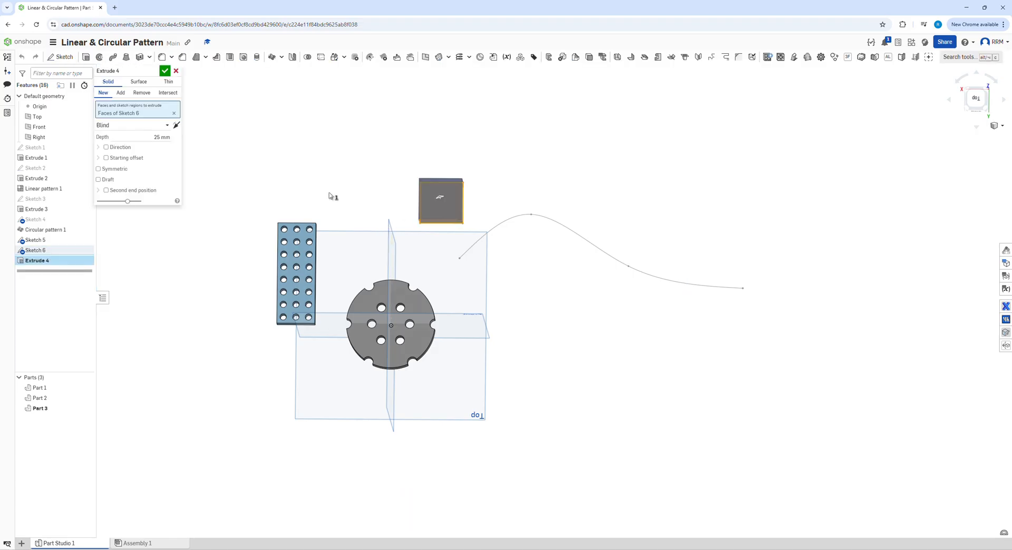
left_click(164, 72)
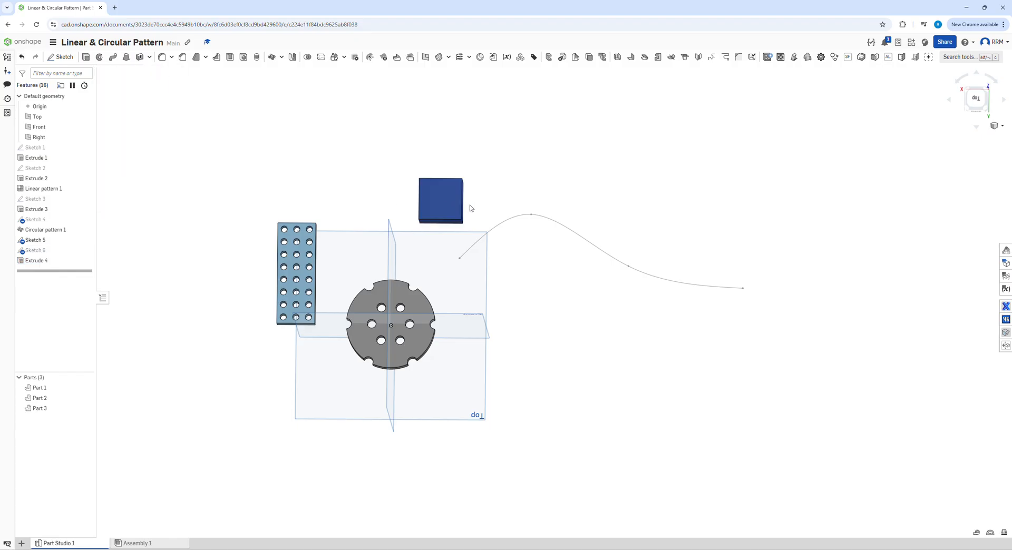
Start a curve part pattern of the extruded block, using the spline as its path.
right_click_drag(490, 226, 486, 195)
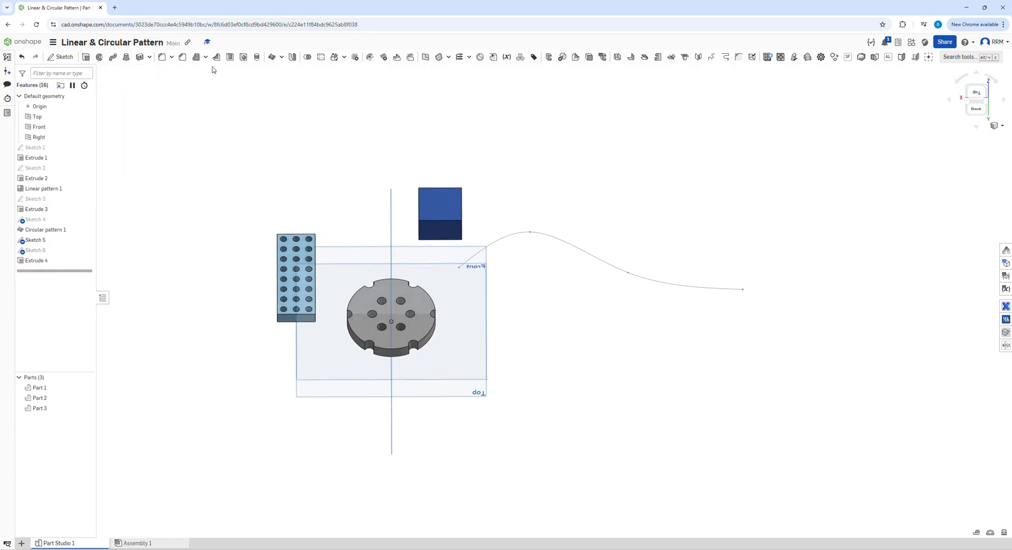
left_click(281, 57)
left_click(295, 96)
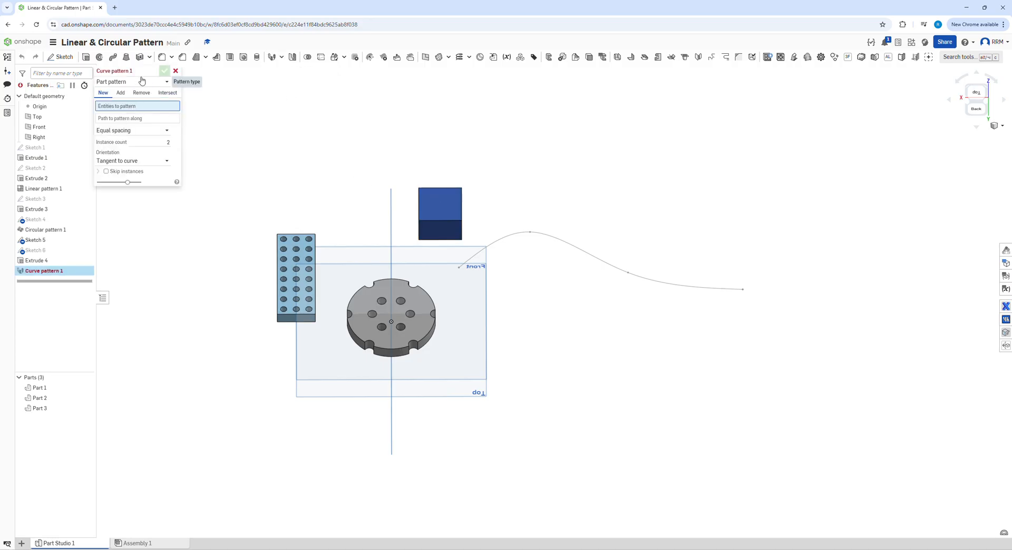
left_click(459, 217)
left_click(151, 126)
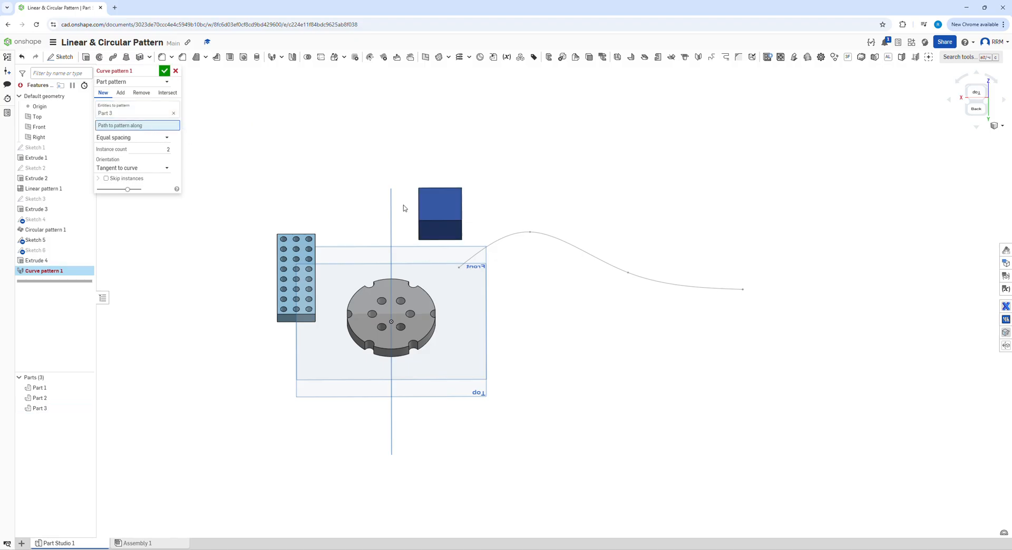
left_click(499, 238)
Set the curve pattern to 8 instances with equal spacing and accept it.
left_click(144, 154)
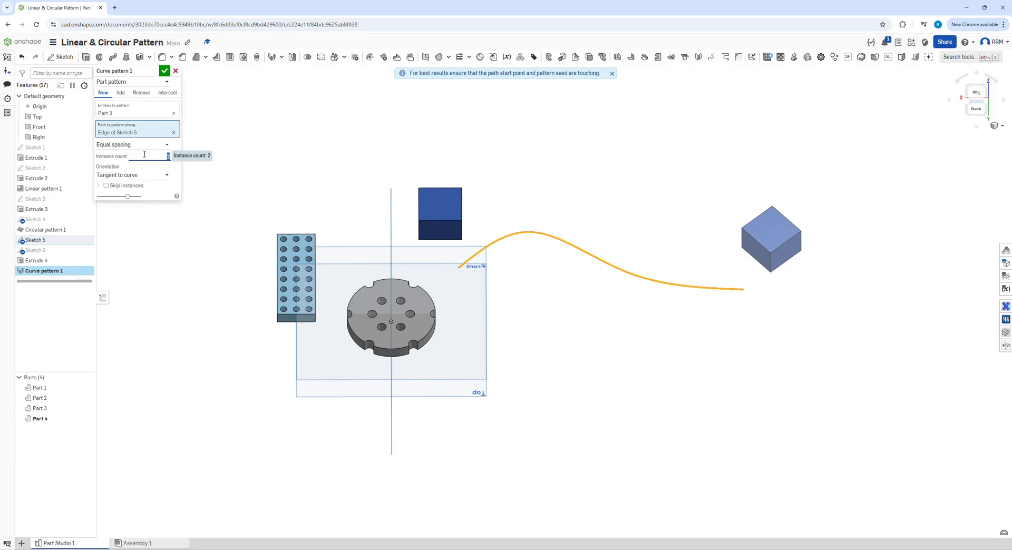
type("7")
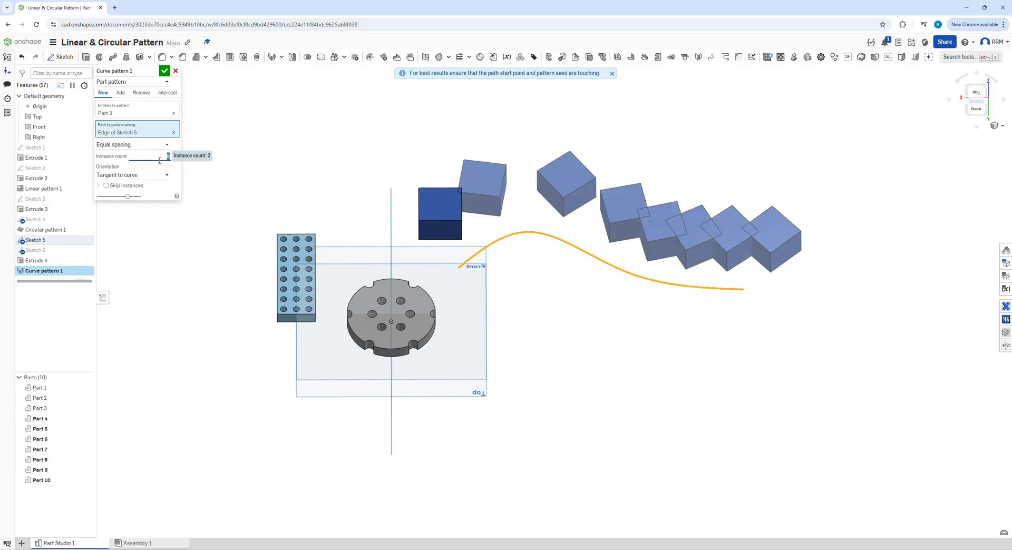
left_click(156, 146)
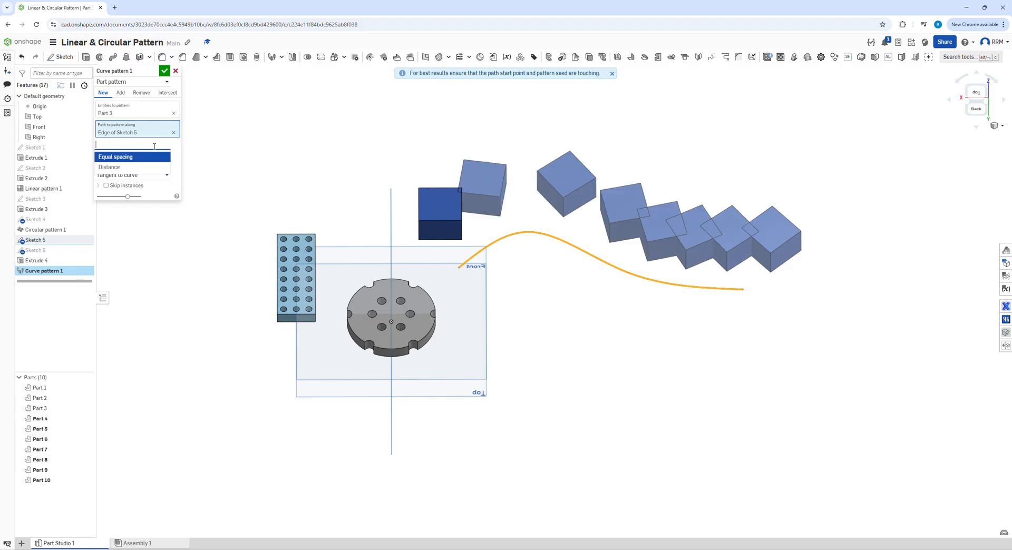
left_click(144, 160)
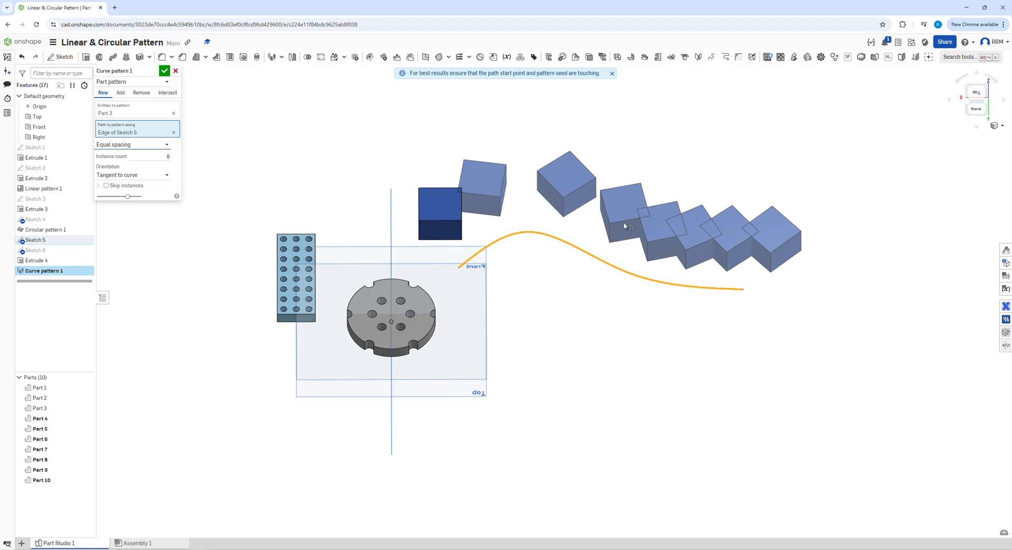
left_click(164, 71)
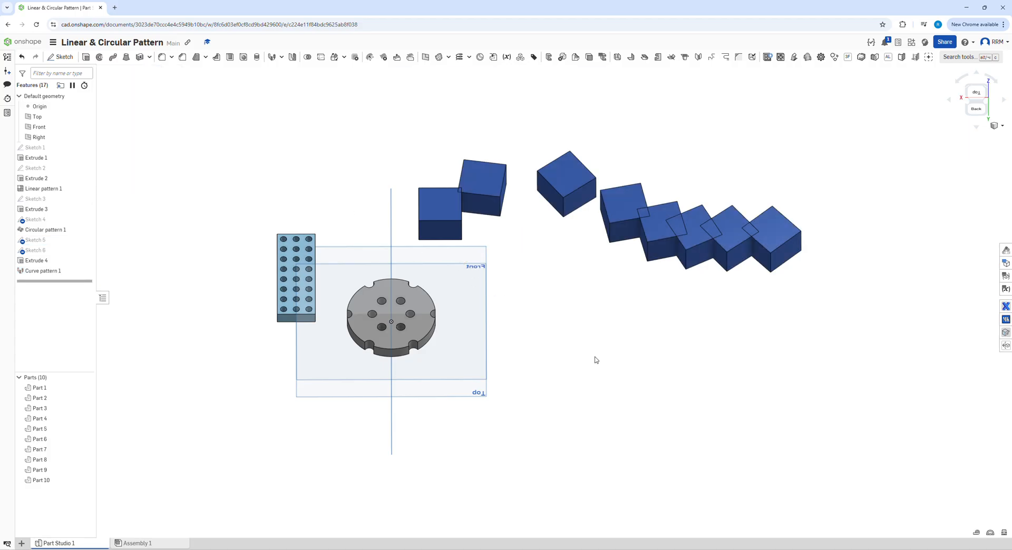